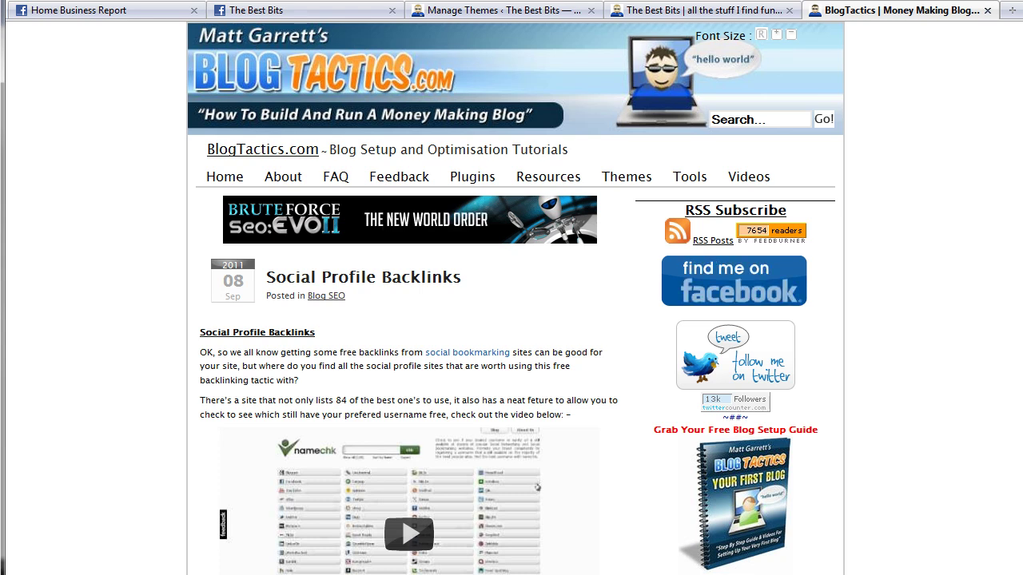
Step: Use Facebook as The Best Bits page and open its Get Started screen
scroll(512, 320, "down", 5)
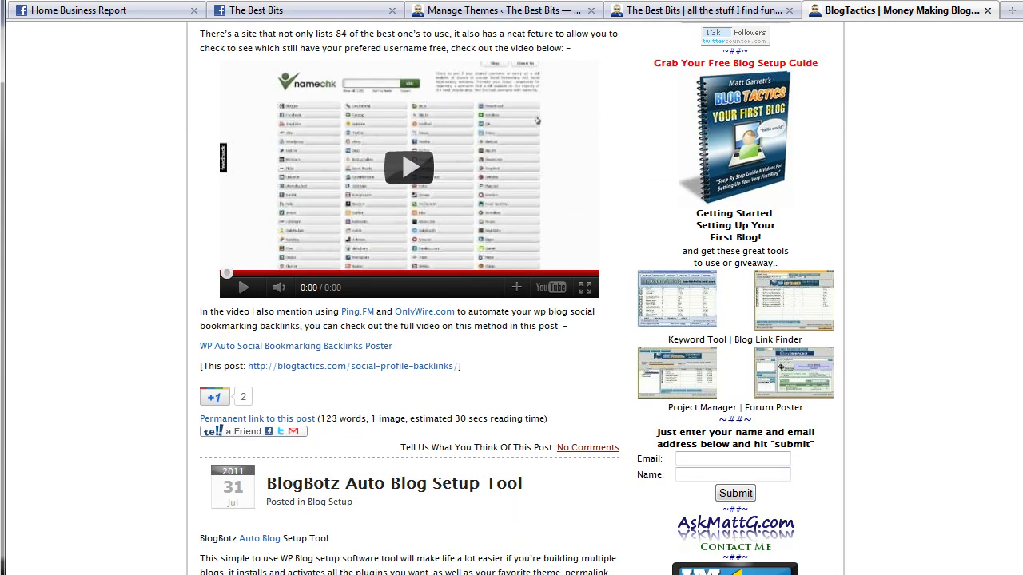
scroll(413, 319, "down", 9)
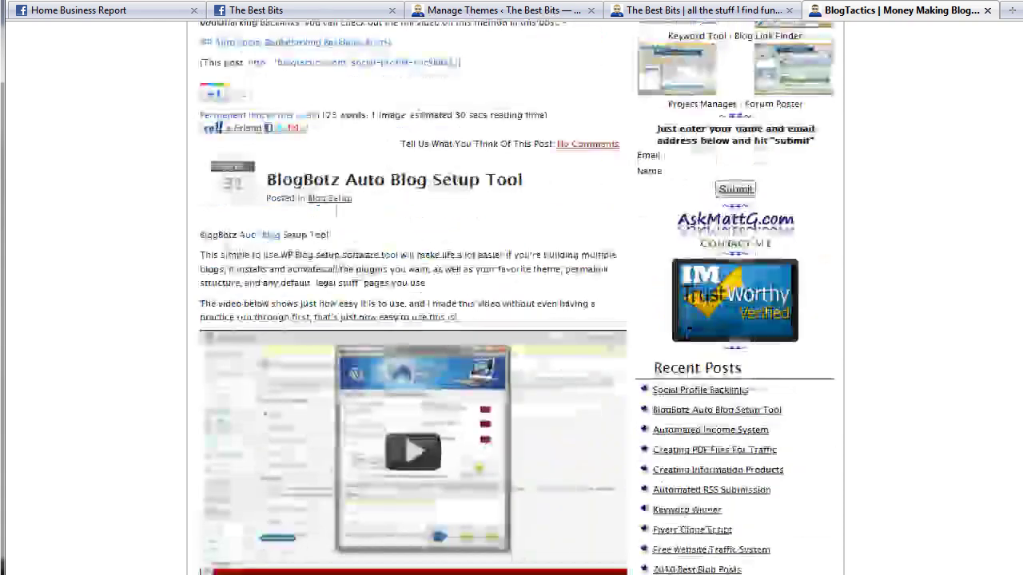
scroll(413, 320, "down", 3)
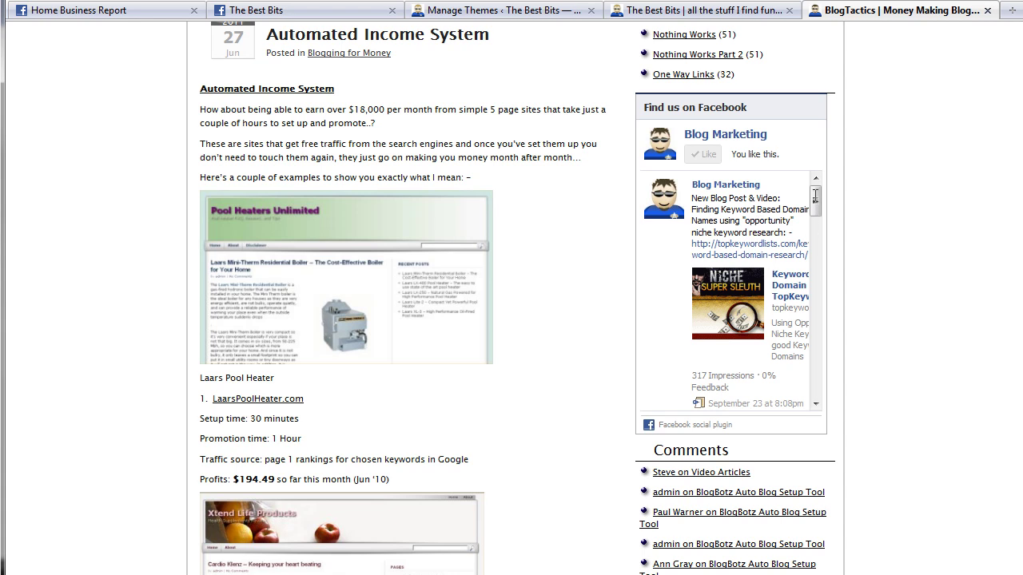
mouse_move(815, 196)
left_mouse_down()
mouse_move(823, 353)
mouse_move(815, 196)
left_mouse_up()
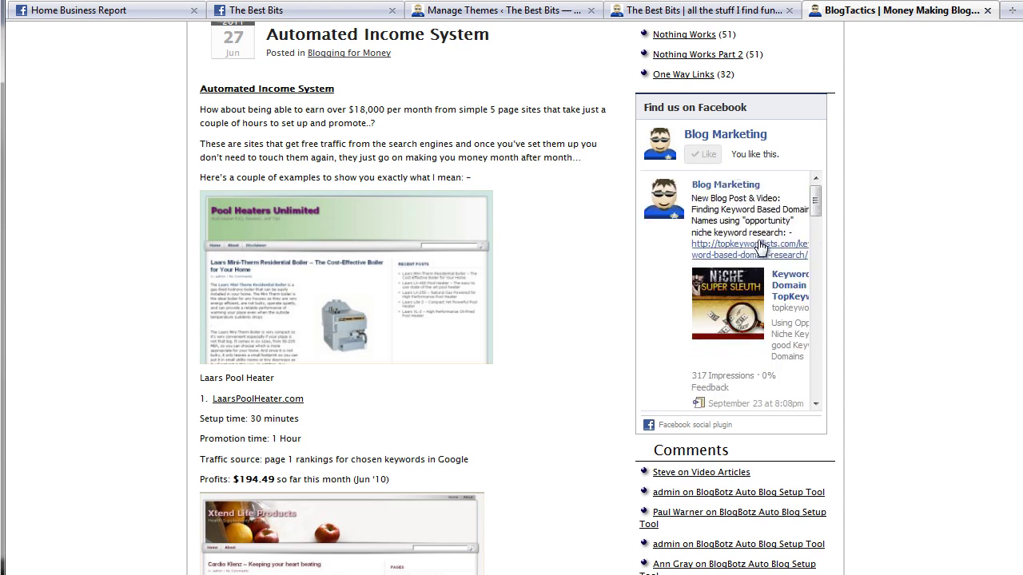
left_click_drag(816, 209, 827, 406)
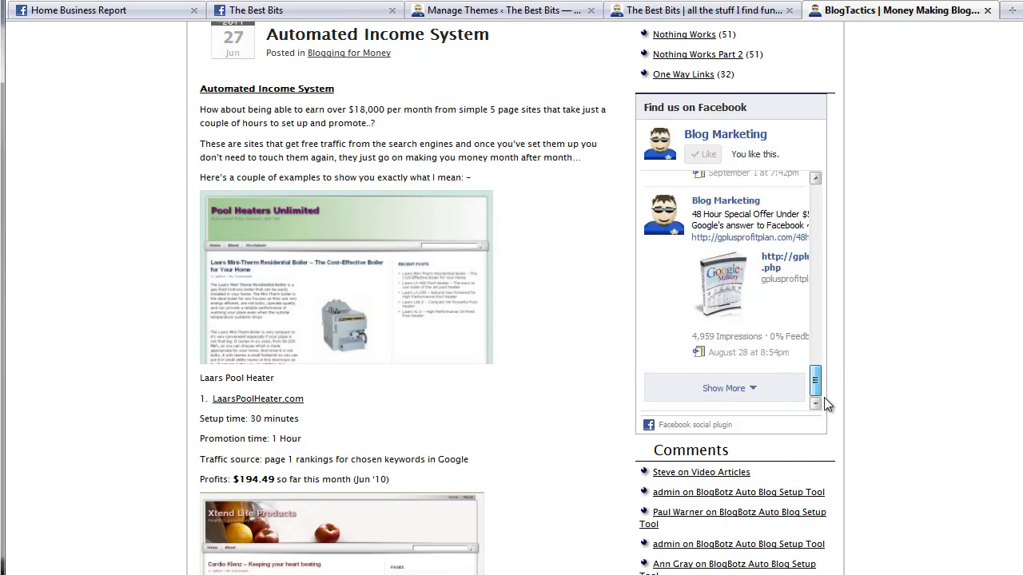
left_click_drag(821, 251, 823, 199)
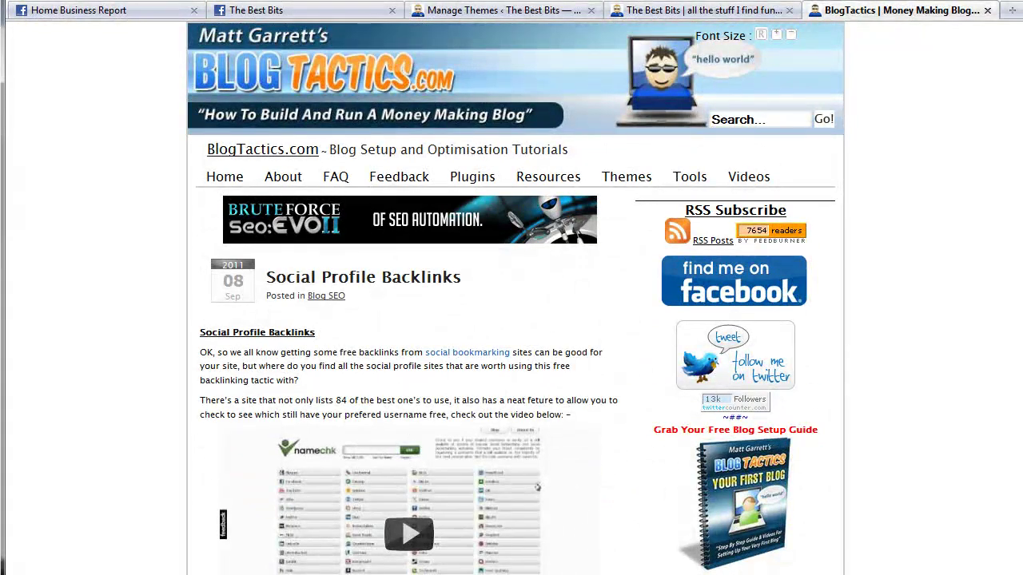
left_click(336, 11)
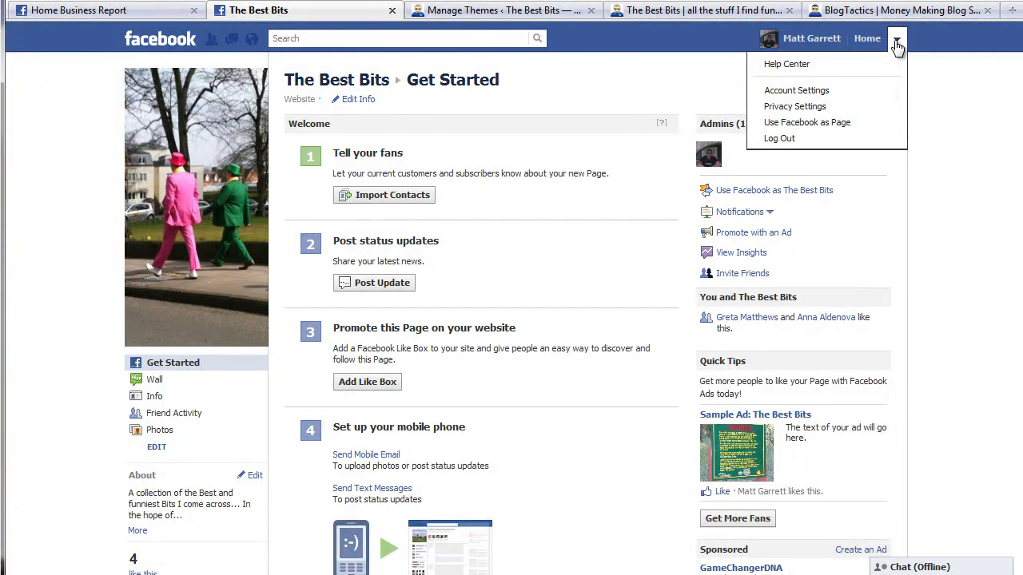
left_click(823, 126)
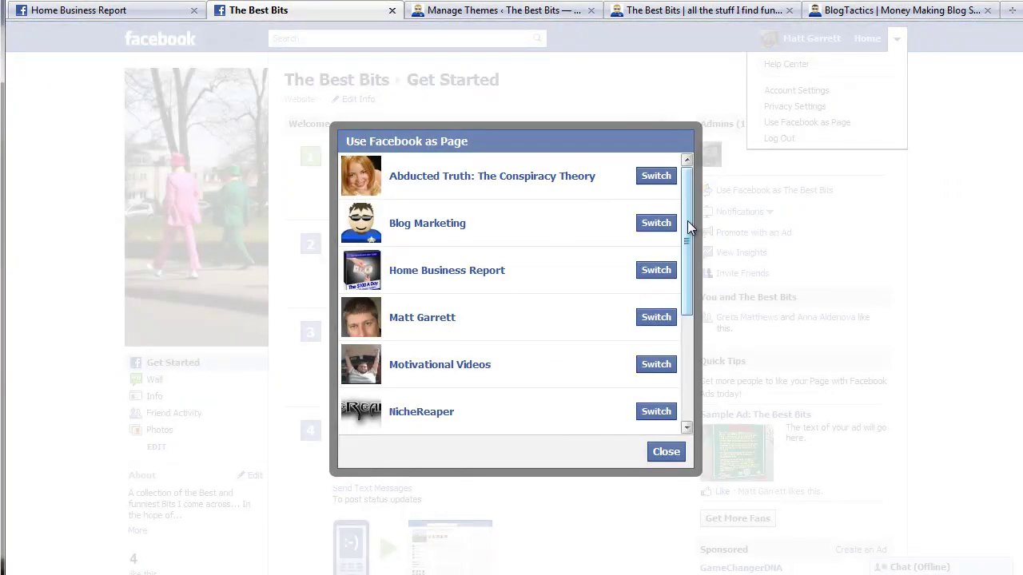
left_click_drag(687, 221, 692, 335)
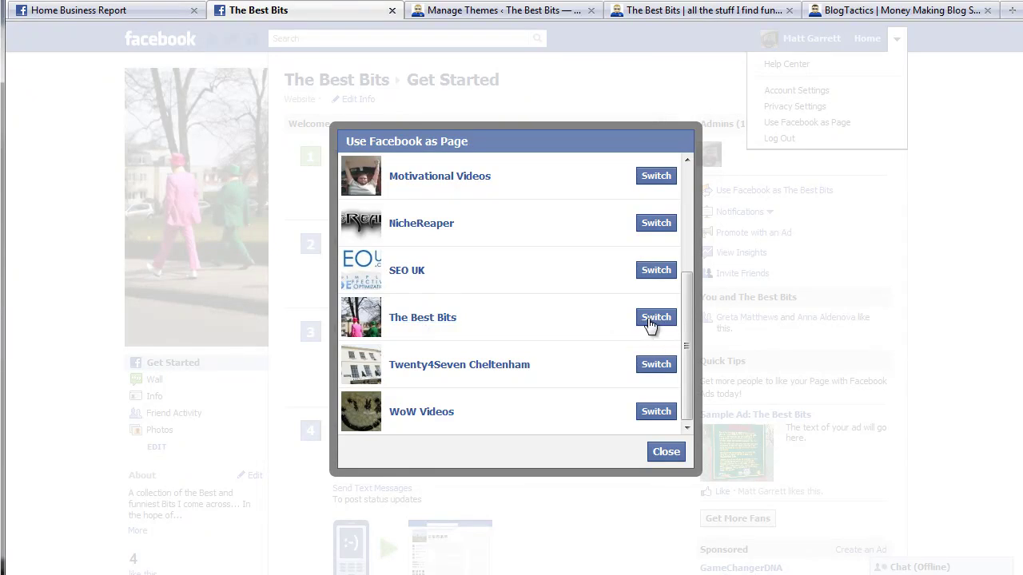
left_click(413, 322)
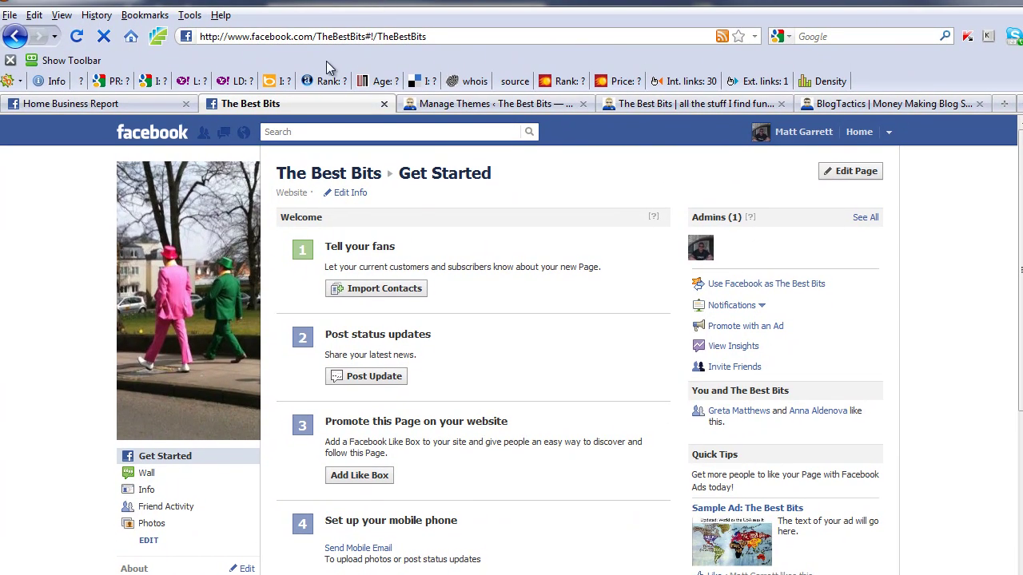
left_click(347, 40)
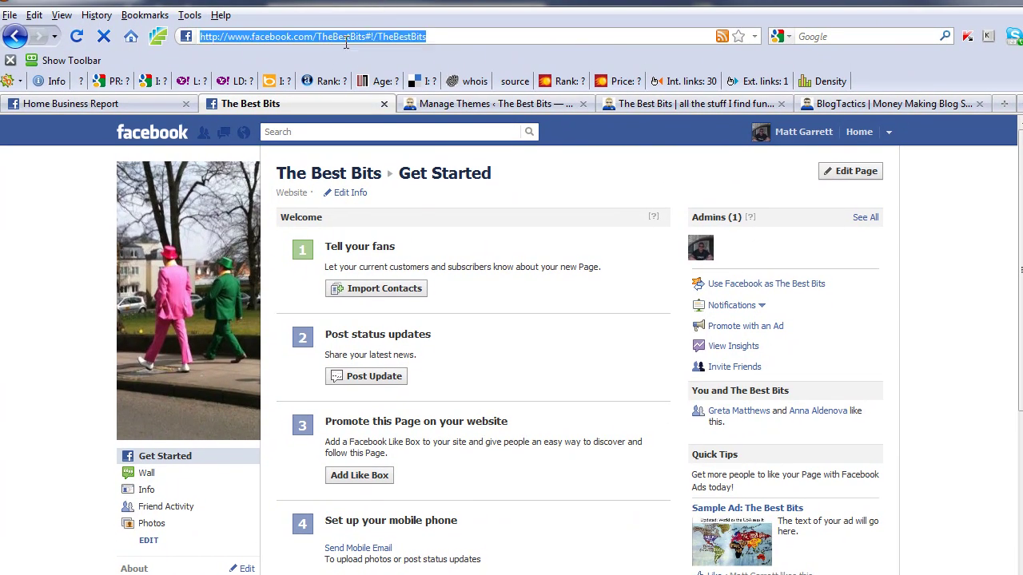
left_click(366, 36)
left_click_drag(367, 36, 342, 36)
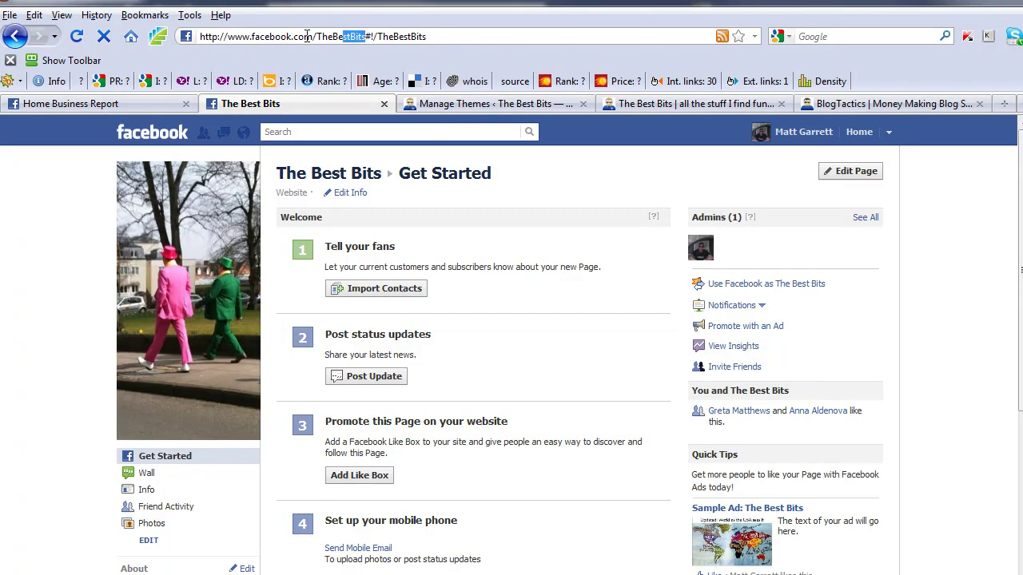
left_click(195, 38, "shift")
key("ctrl+c")
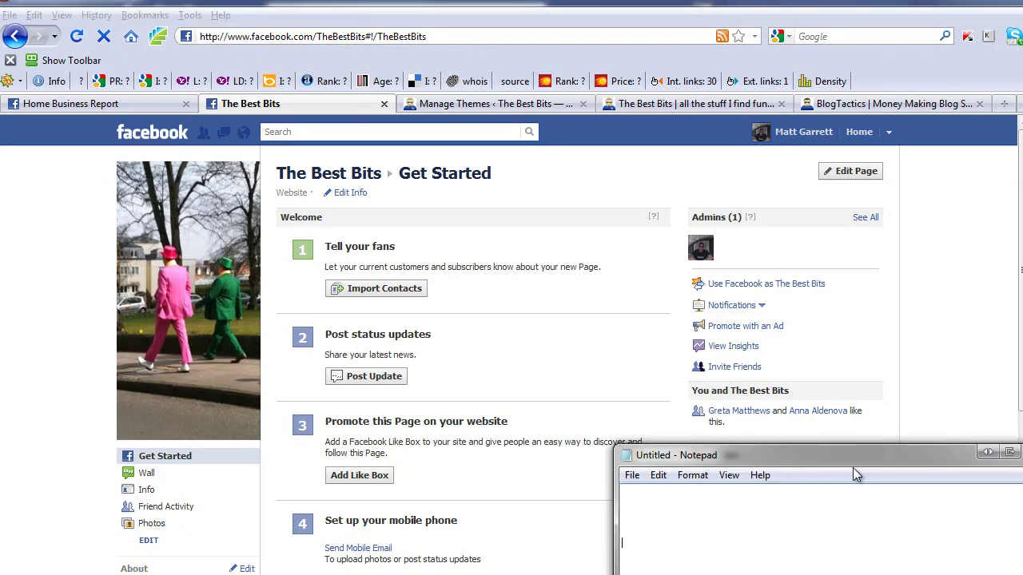
left_click_drag(852, 468, 785, 375)
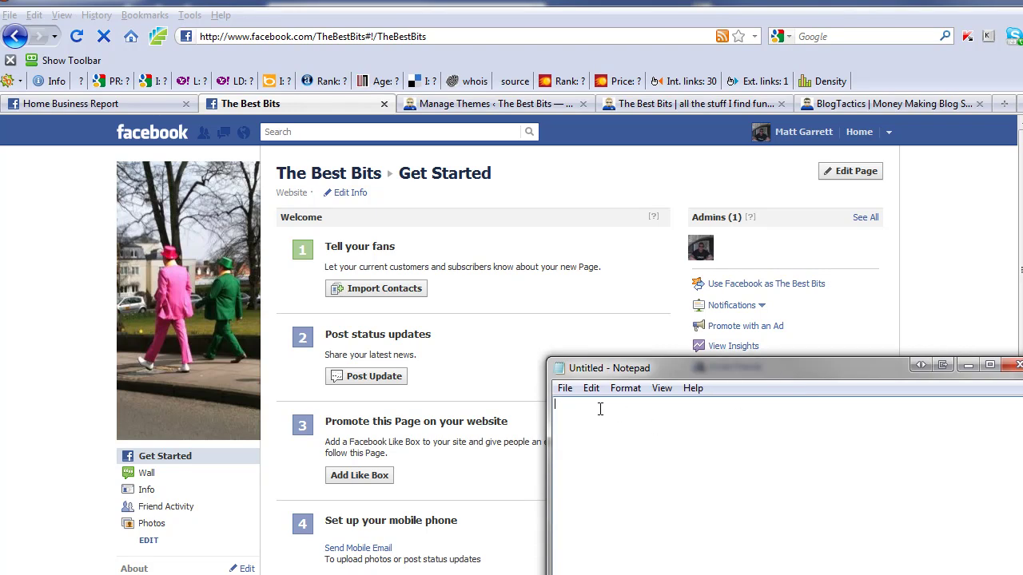
key("ctrl+v")
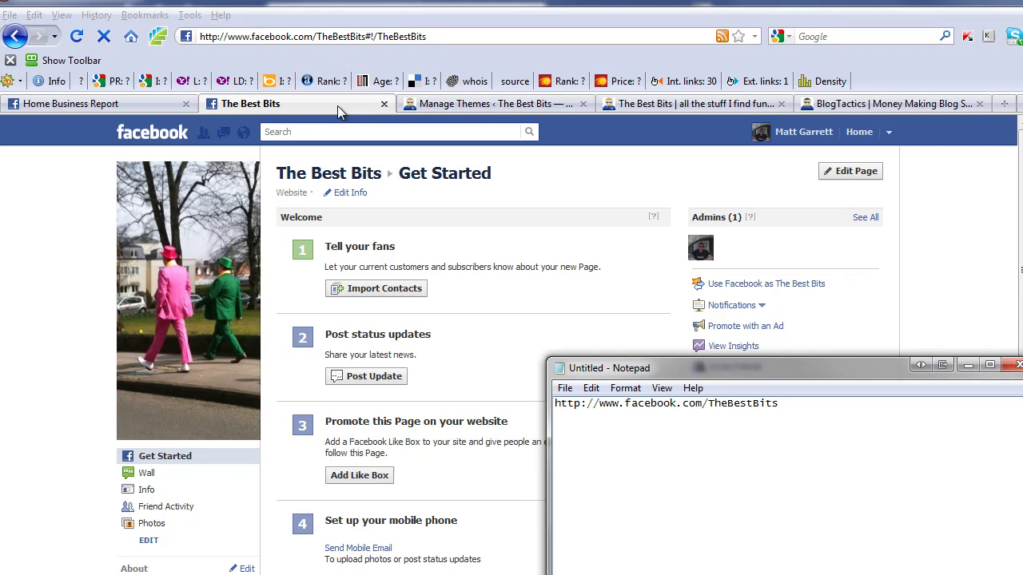
left_click(149, 103)
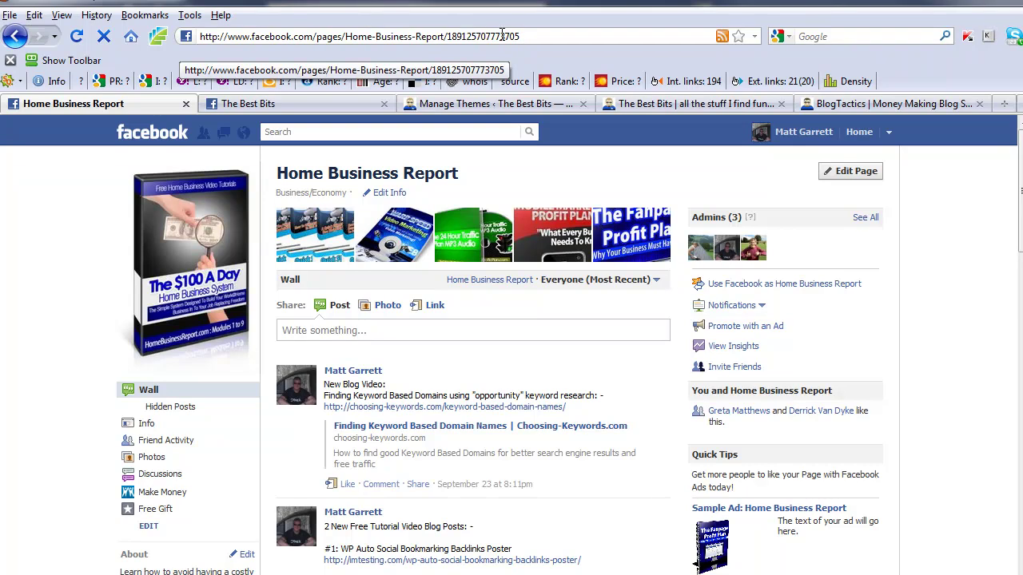
Step: Paste the Home Business Report facebook.com/pages/ address into Notepad as line two
left_click(297, 35)
key("ctrl+c")
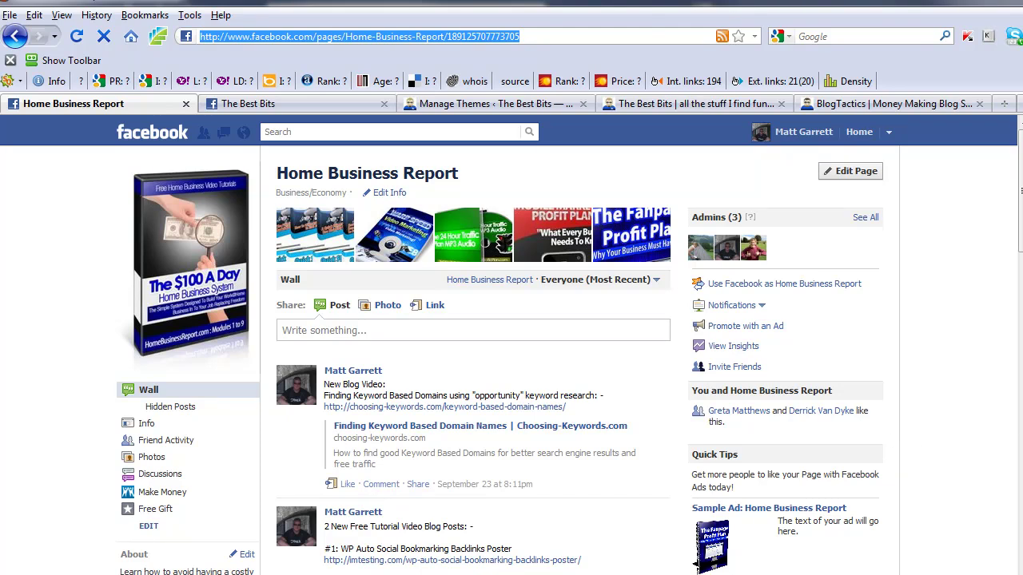
key("alt+Tab")
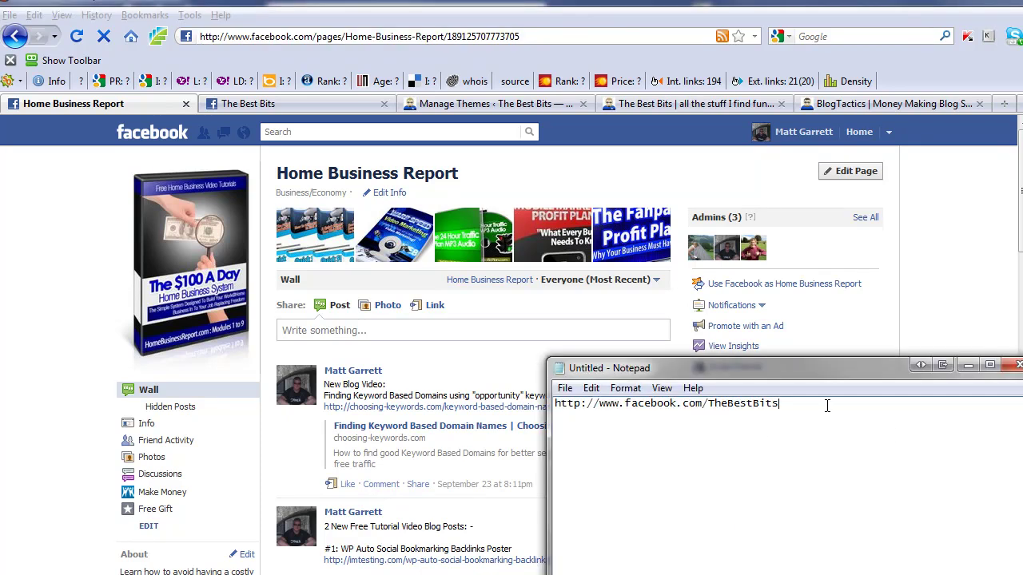
key("ctrl+v")
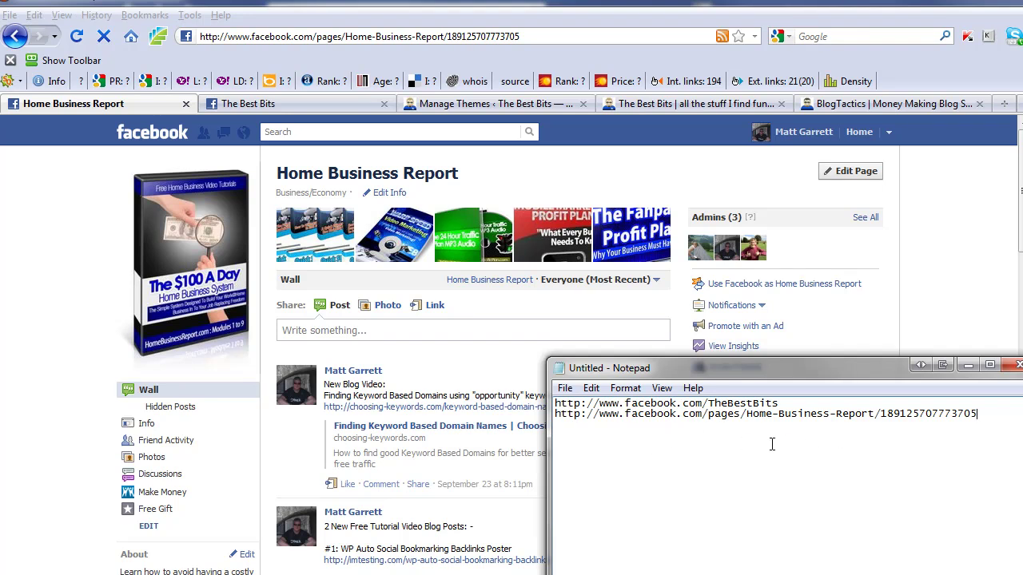
left_click_drag(556, 403, 710, 399)
left_click(775, 404)
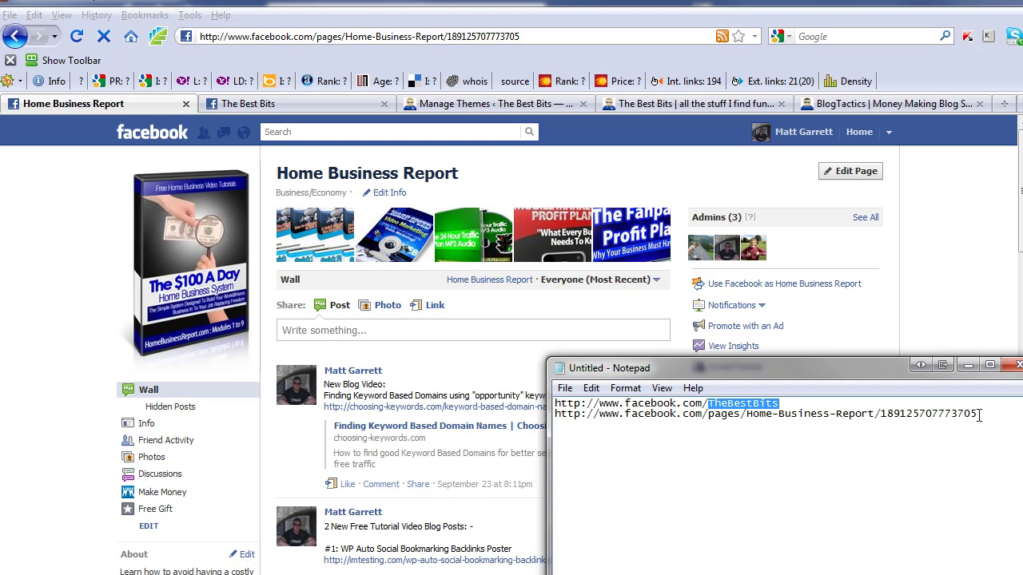
left_click_drag(982, 415, 551, 415)
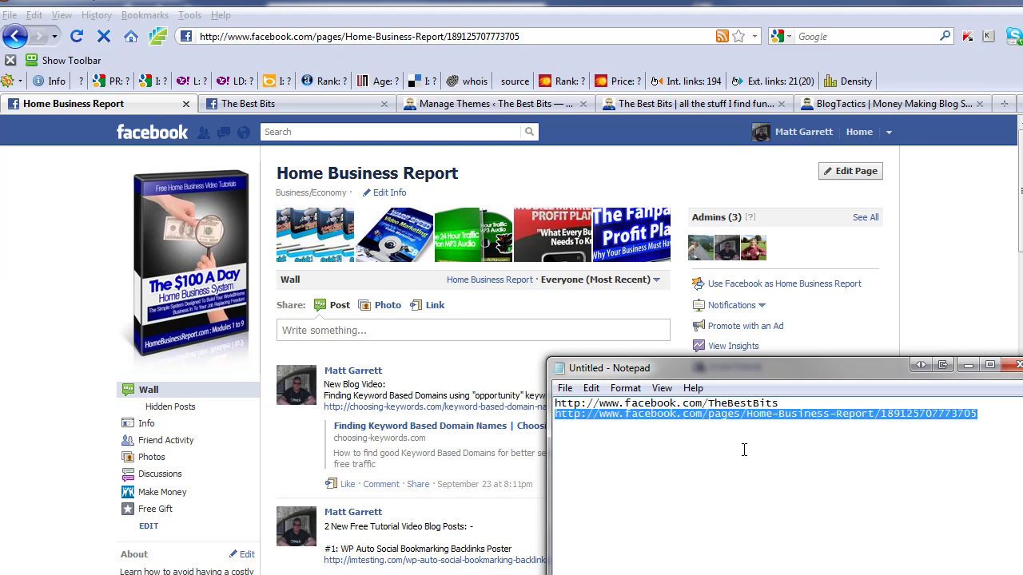
left_click(781, 404)
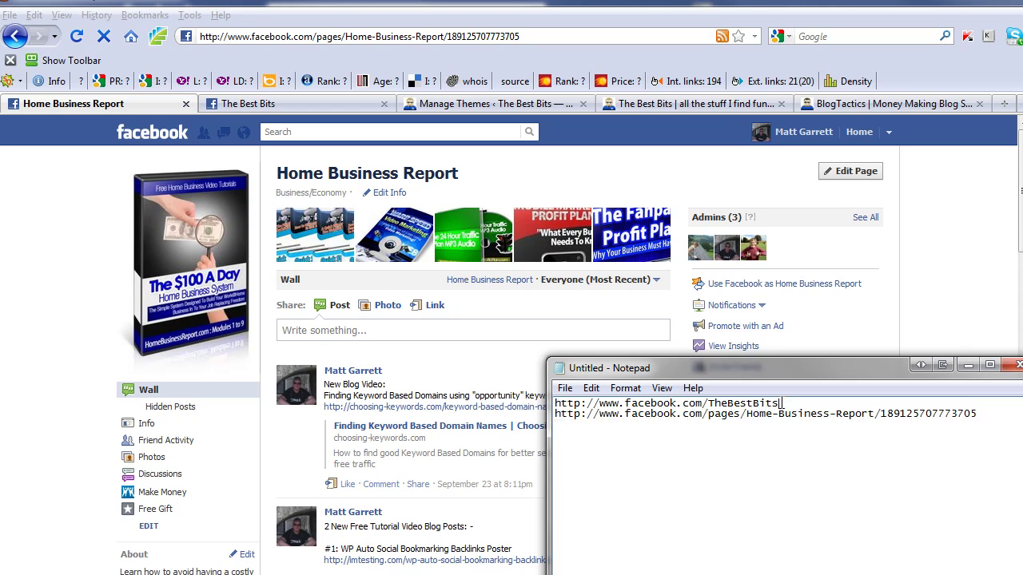
left_click_drag(791, 404, 708, 406)
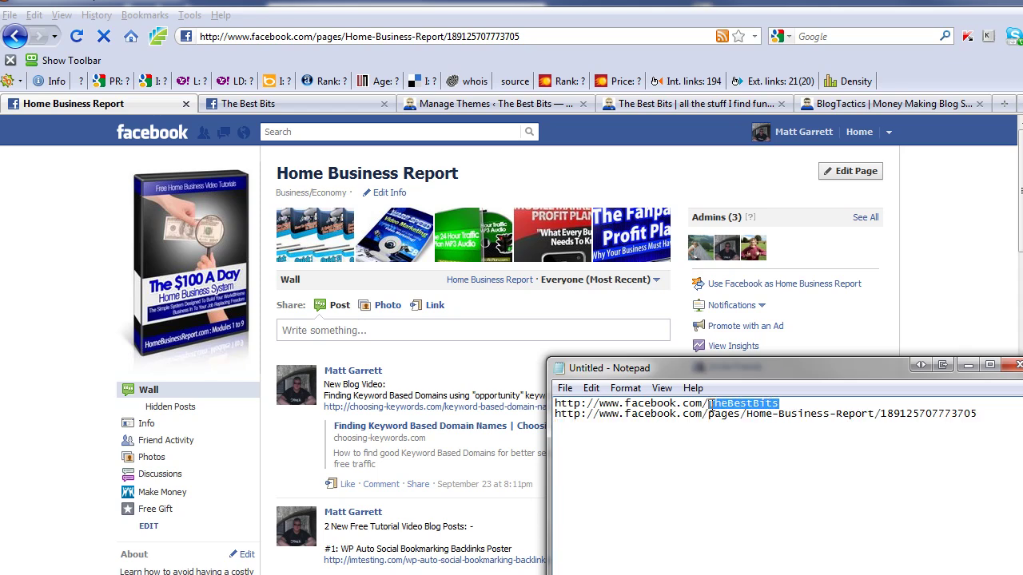
left_click(787, 405)
left_click_drag(787, 404, 551, 404)
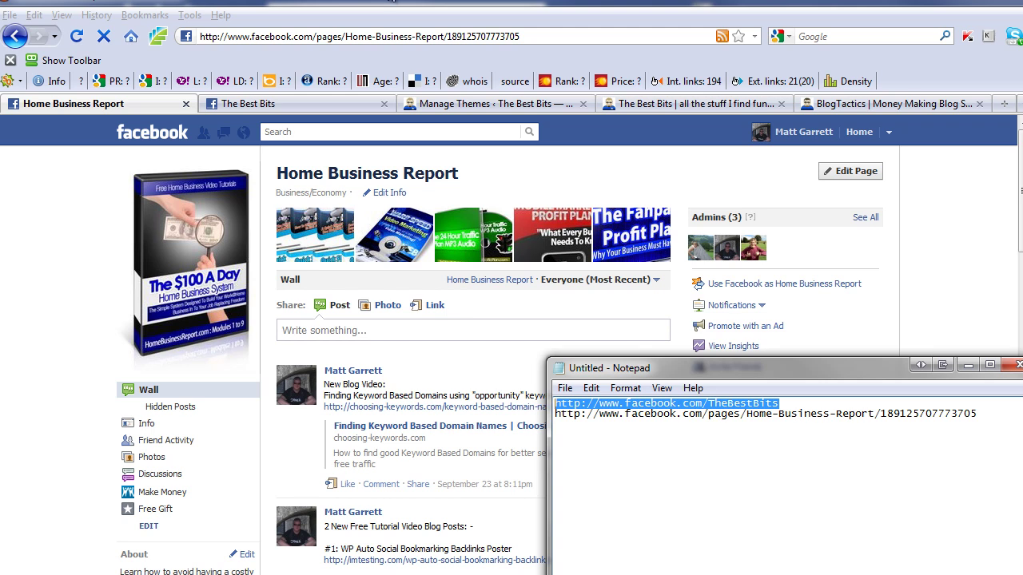
key("ctrl+c")
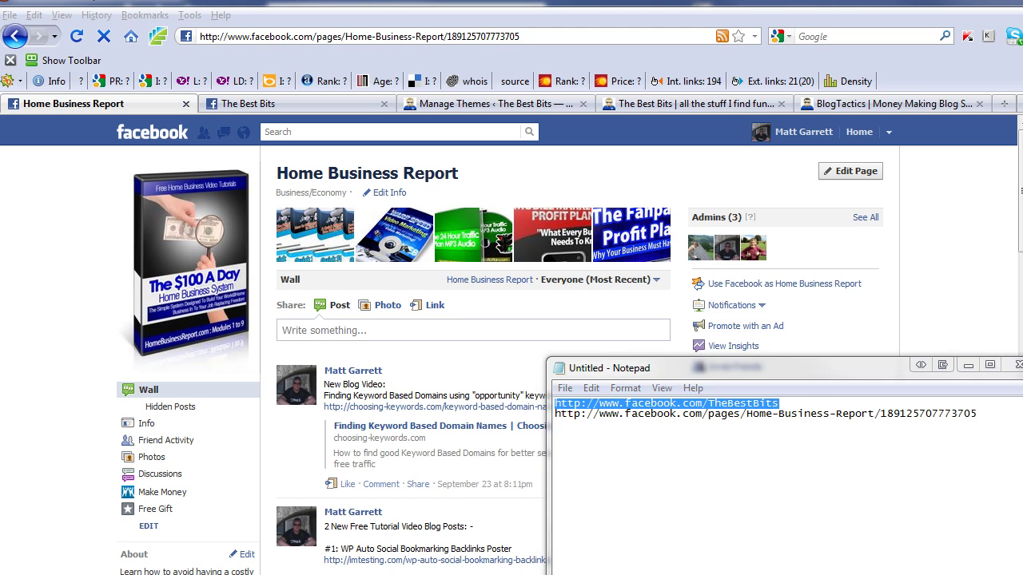
left_click(391, 2)
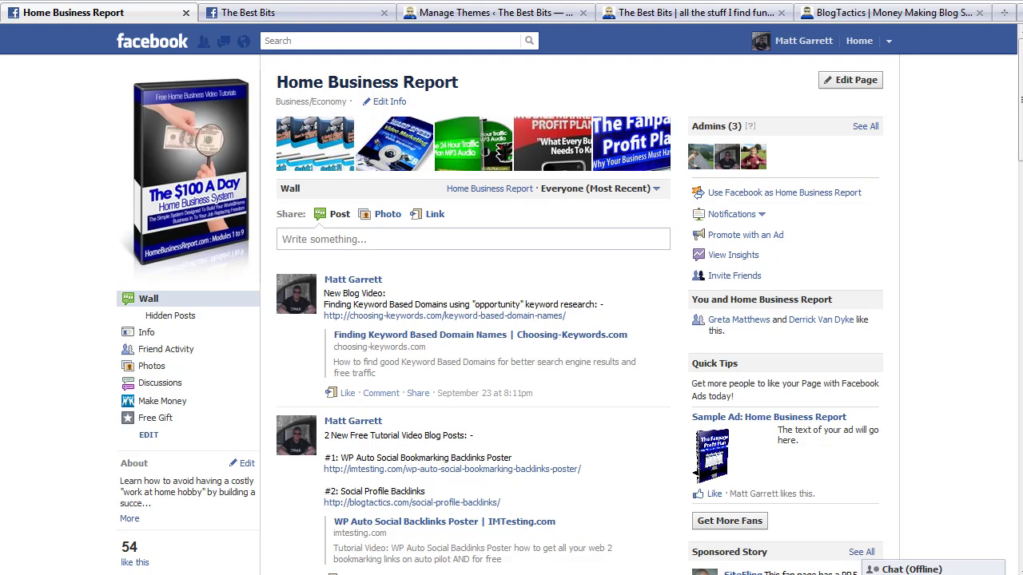
left_click(331, 8)
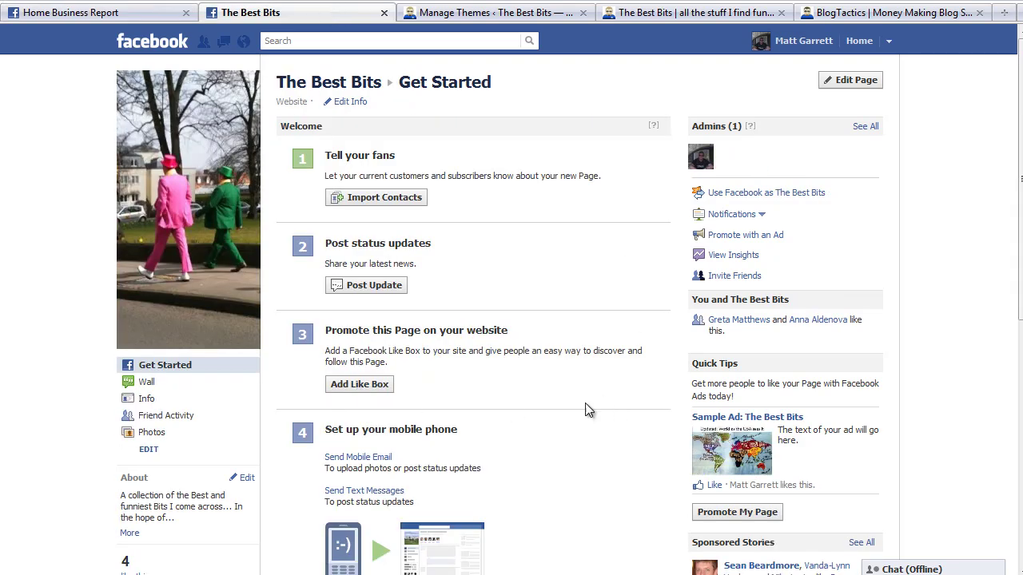
left_click(368, 385)
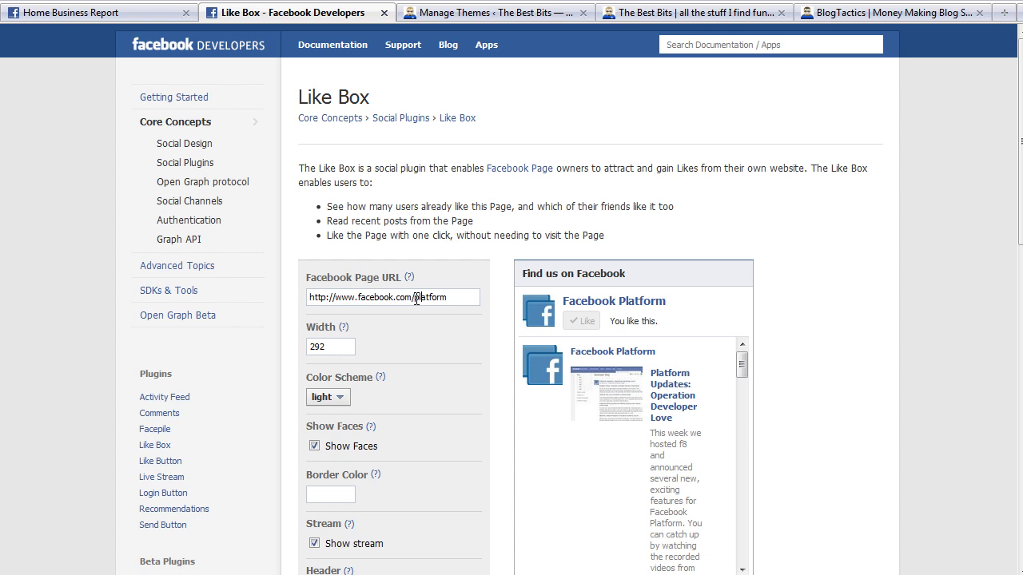
left_click_drag(415, 299, 471, 299)
type("thebestbits")
key("alt+Tab")
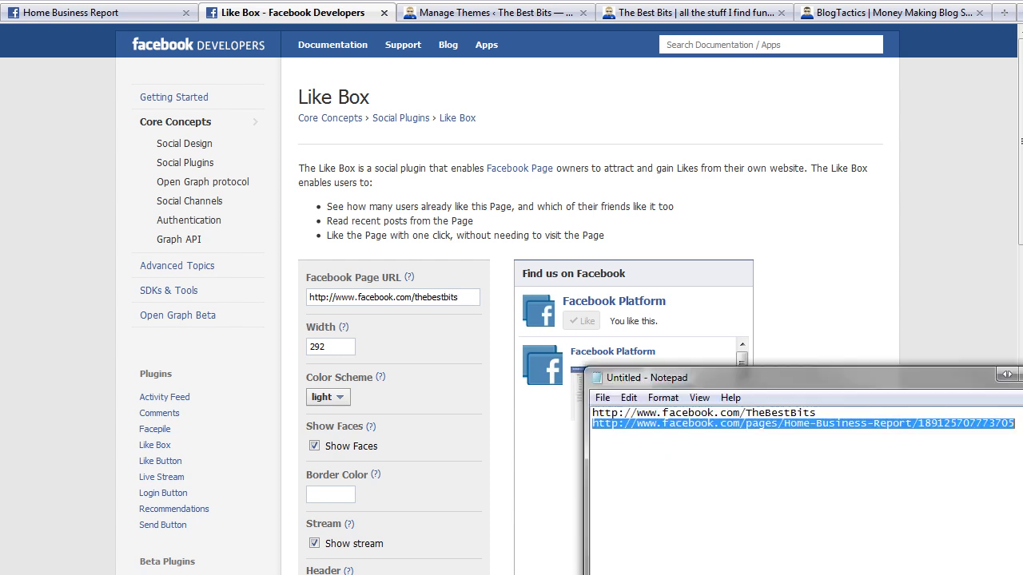
left_click_drag(1014, 423, 592, 424)
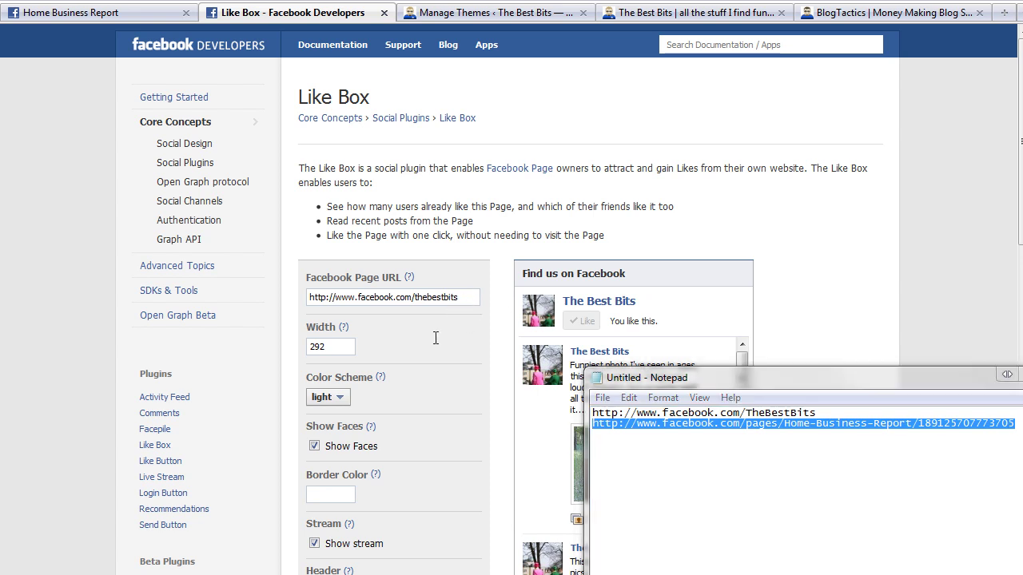
Step: Reload The Best Bits blog page
left_click(469, 297)
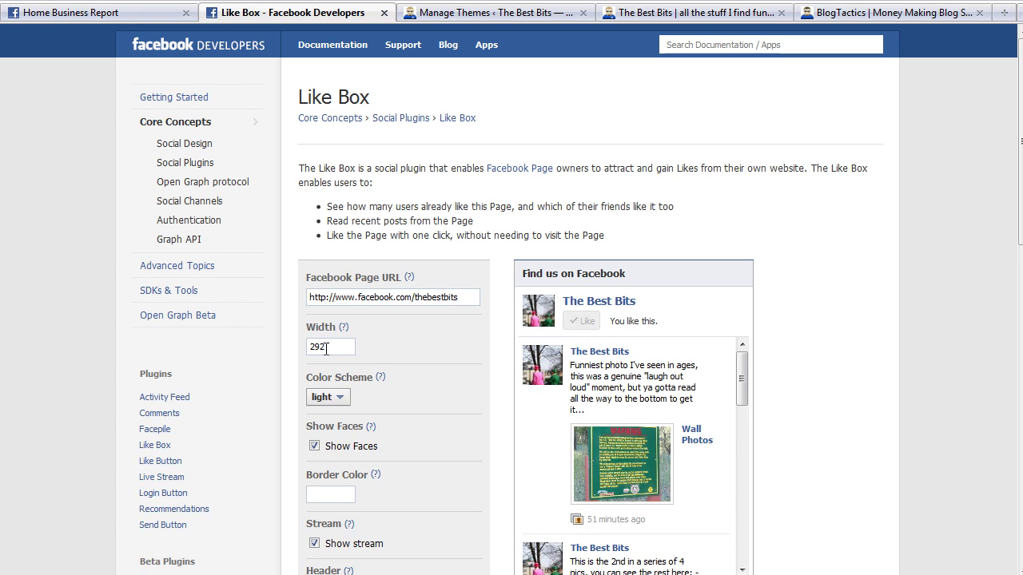
left_click(639, 16)
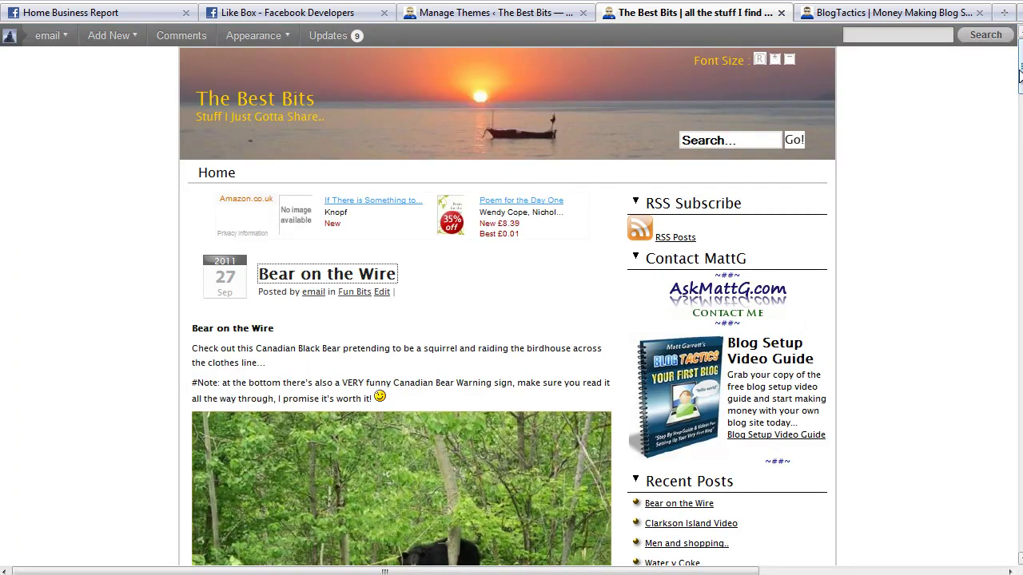
scroll(1018, 88, "down", 4)
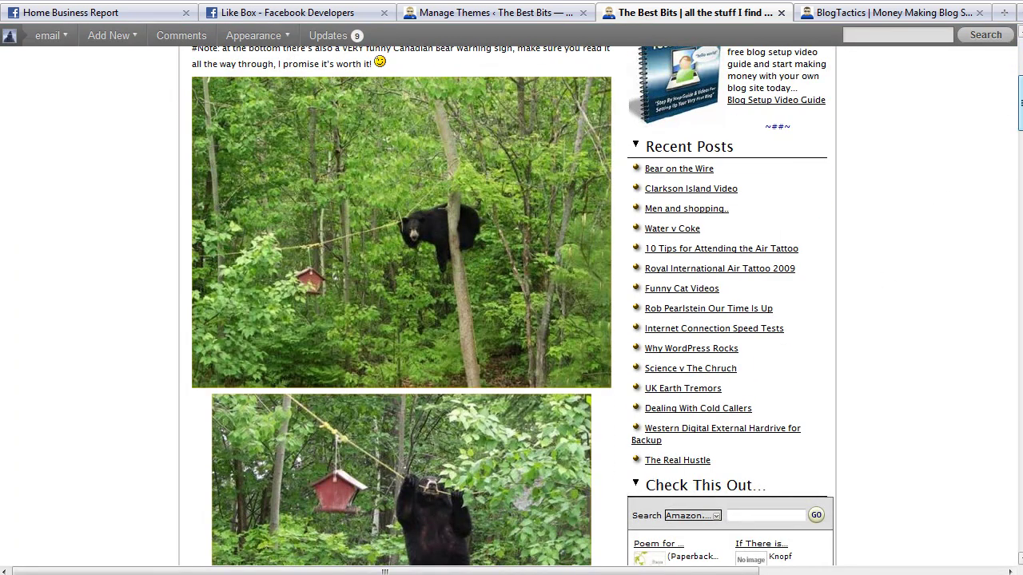
key("F5")
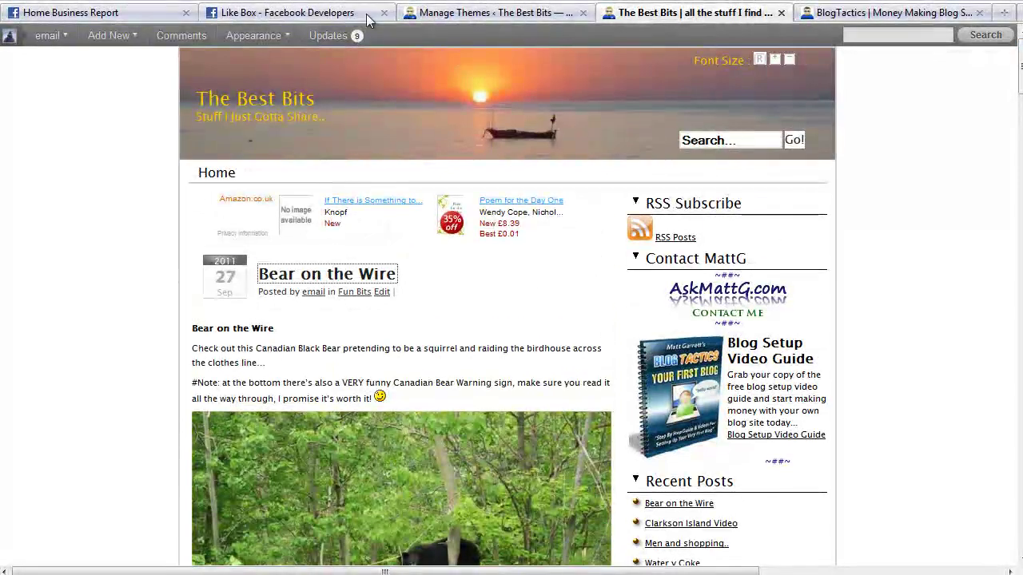
Step: Change the Like Box width from 292 to 240 and refresh the preview
left_click(317, 18)
left_click_drag(334, 347, 297, 341)
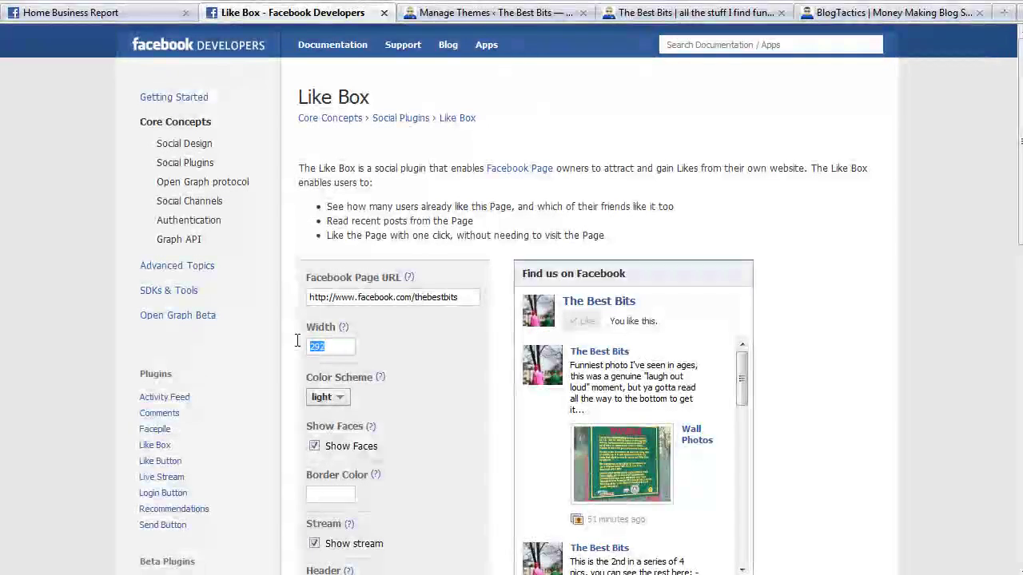
type("240")
left_click(407, 392)
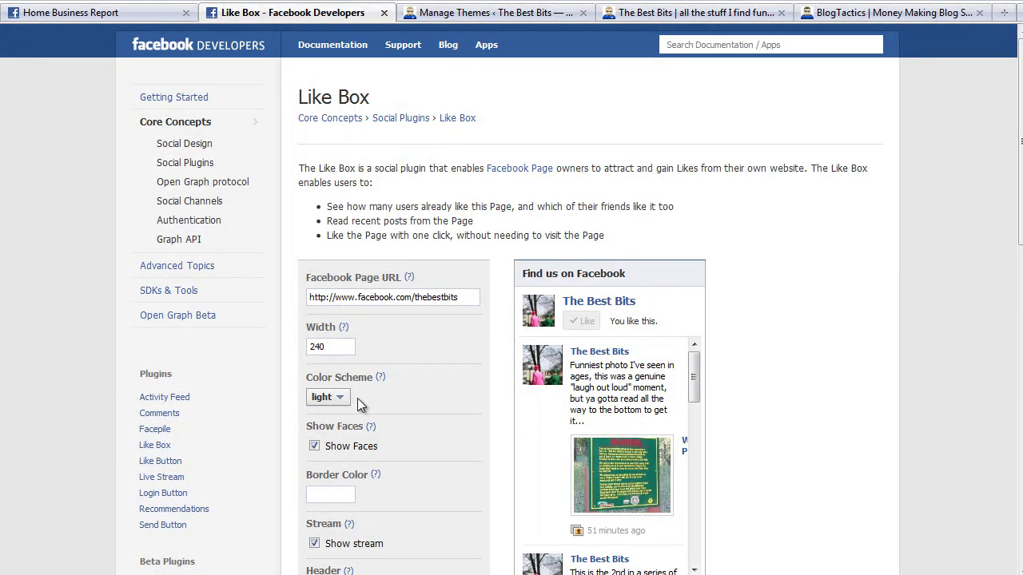
scroll(398, 401, "down", 2)
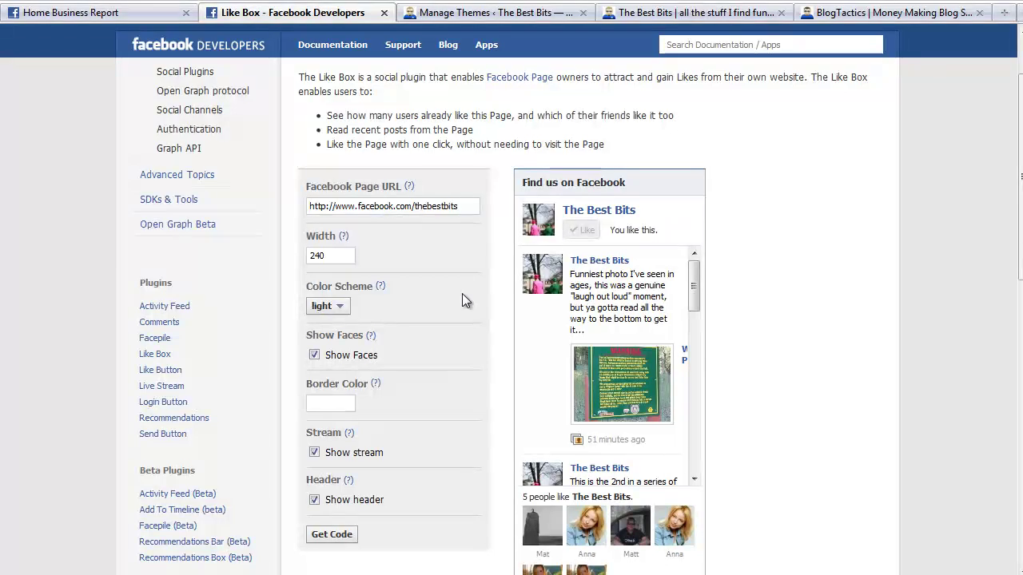
Step: Generate the Like Box embed code and copy all of it
left_click(346, 535)
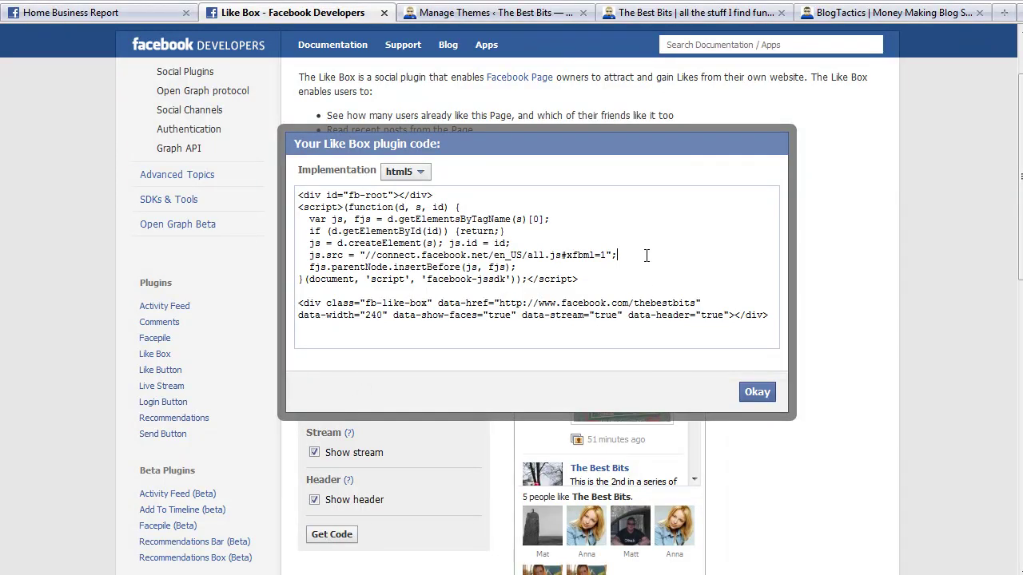
left_click(646, 255)
key("ctrl+c")
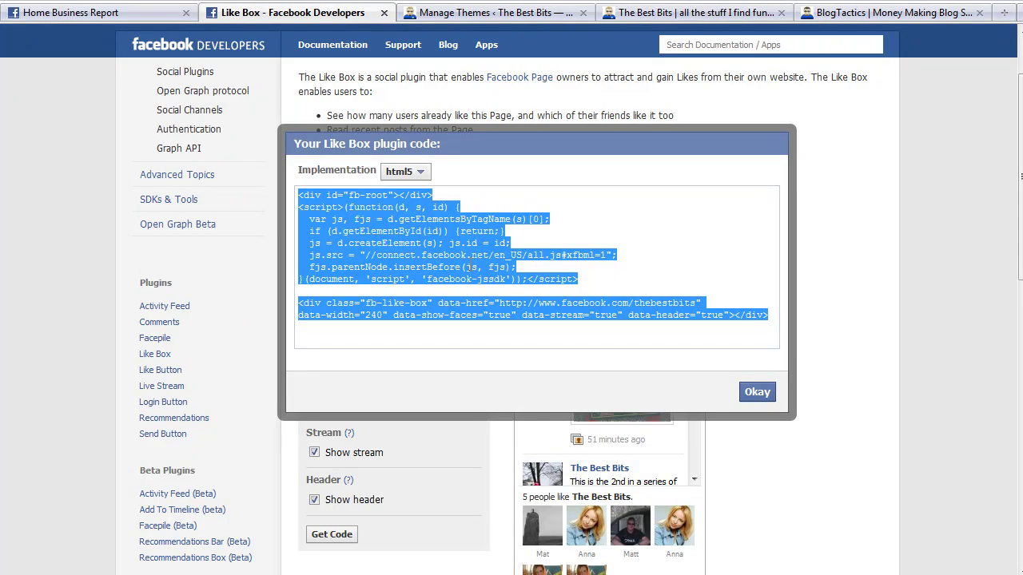
key("alt+Tab")
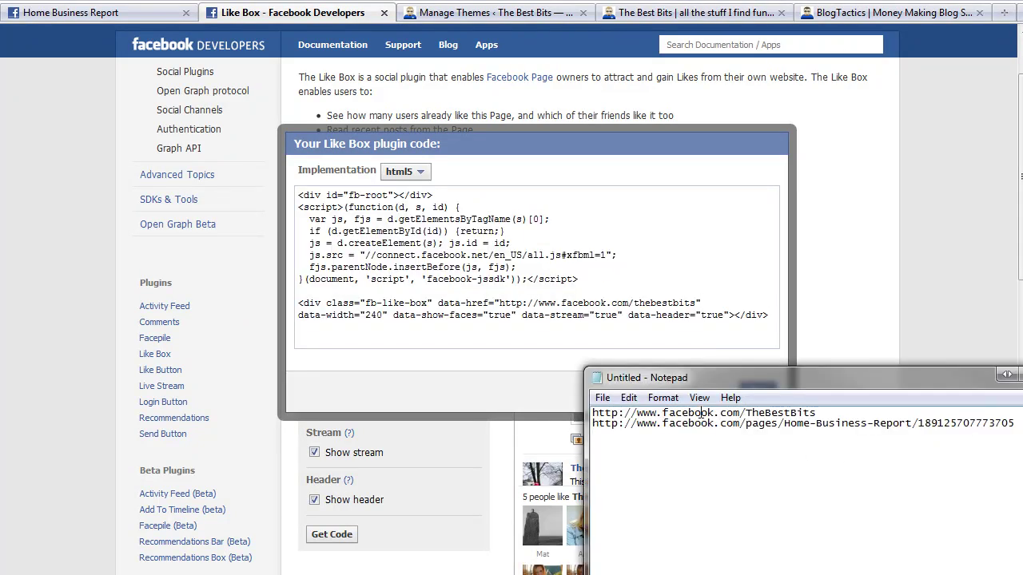
Step: Paste the Like Box code at the top of Notepad, above the two addresses
left_click(593, 414)
key("Return")
key("Return")
key("Return")
key("Return")
key("Return")
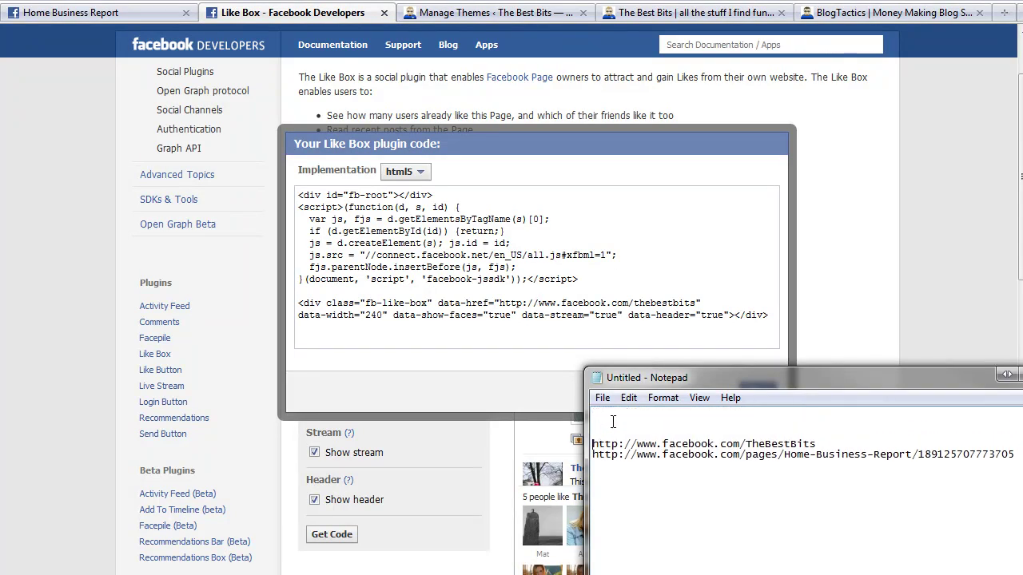
left_click(606, 416)
key("ctrl+v")
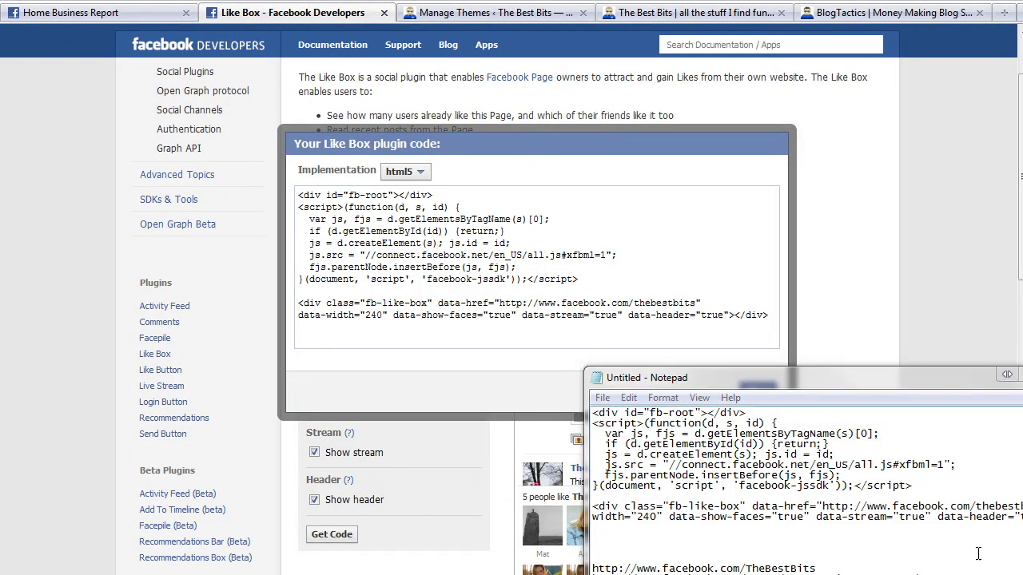
Step: Scroll through The Best Bits blog's sidebar, then return to the Manage Themes page
left_click(663, 14)
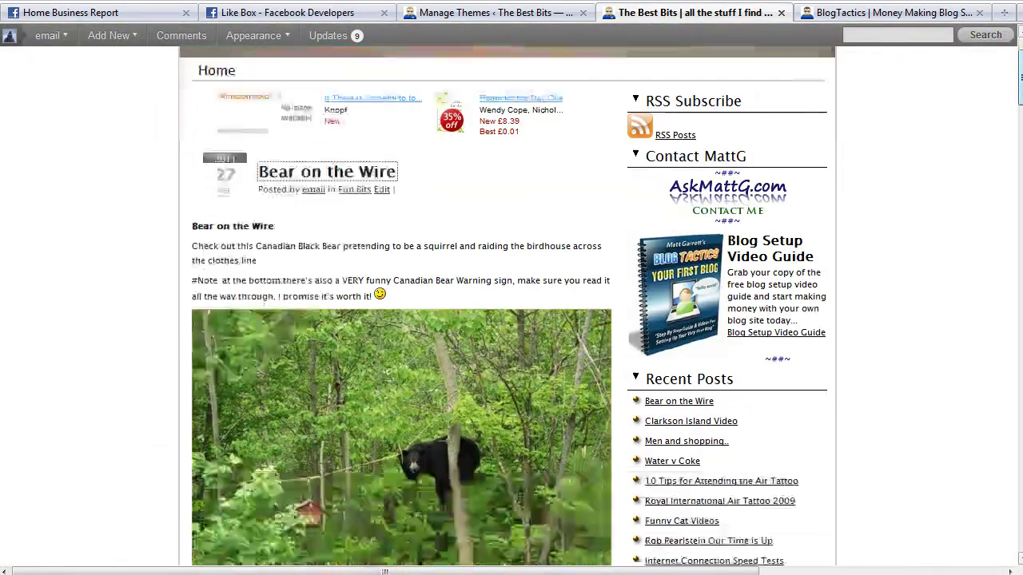
scroll(511, 320, "down", 5)
scroll(511, 319, "up", 2)
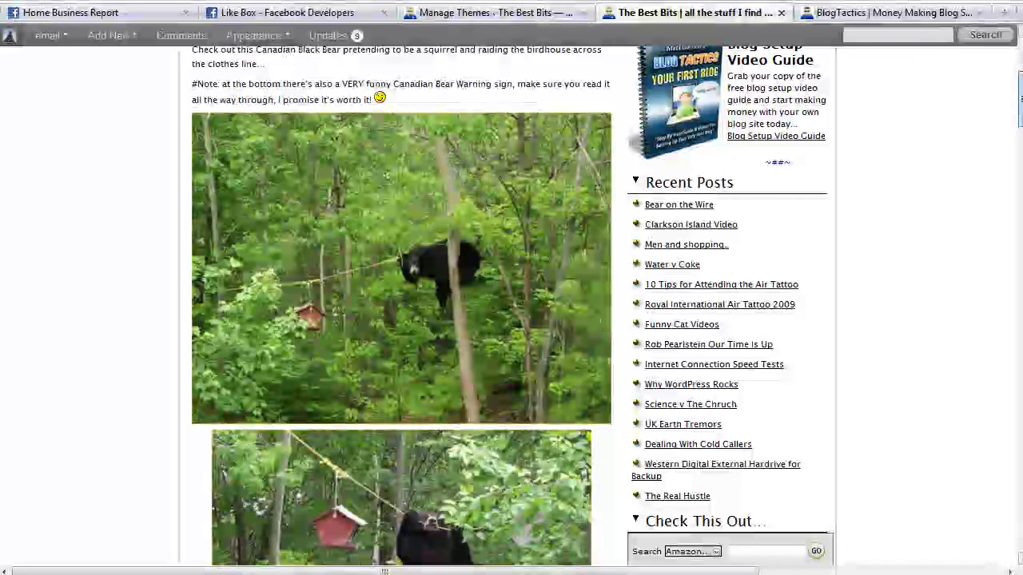
scroll(512, 320, "down", 1)
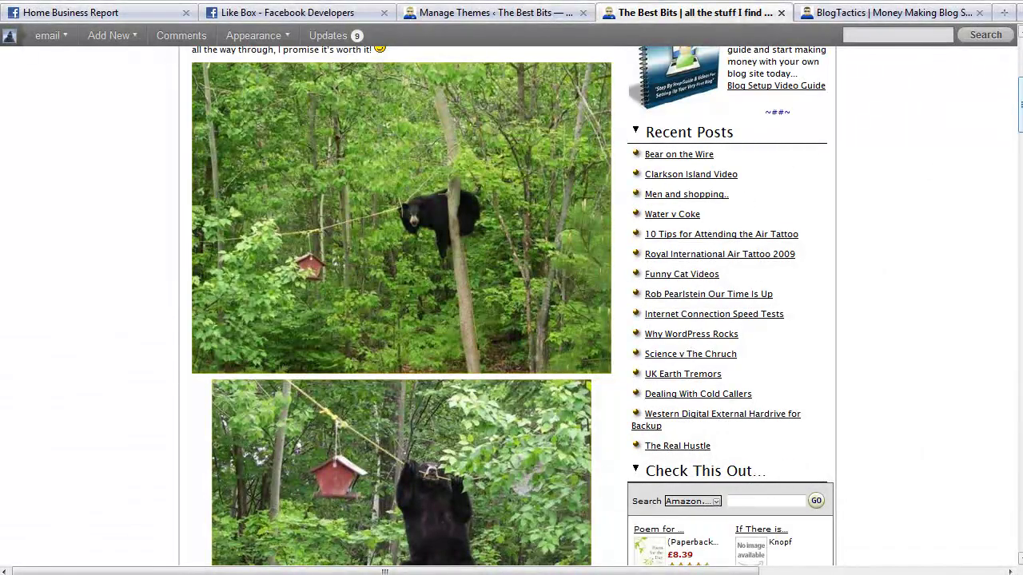
scroll(511, 319, "down", 5)
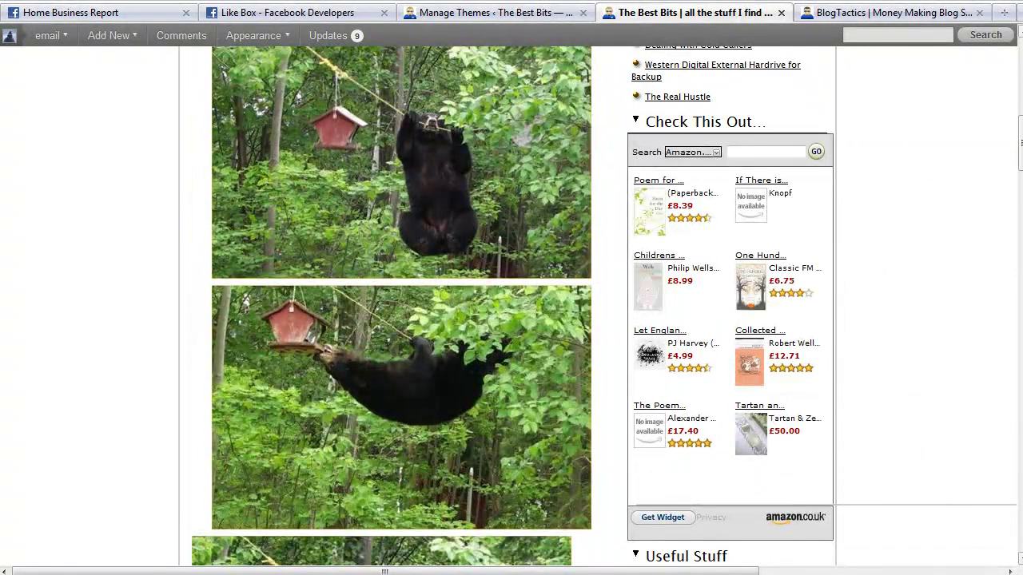
scroll(512, 320, "down", 4)
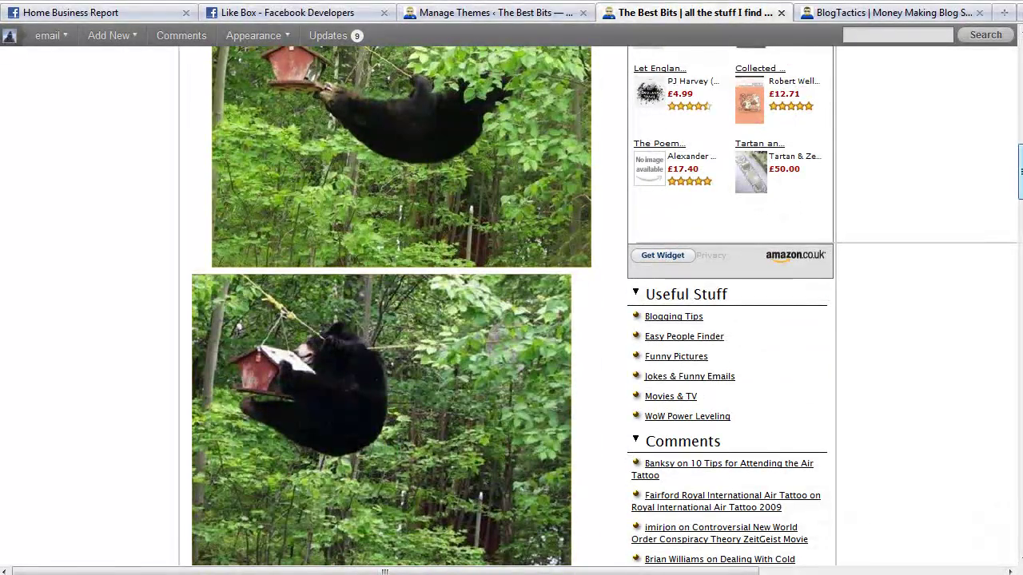
scroll(511, 320, "up", 10)
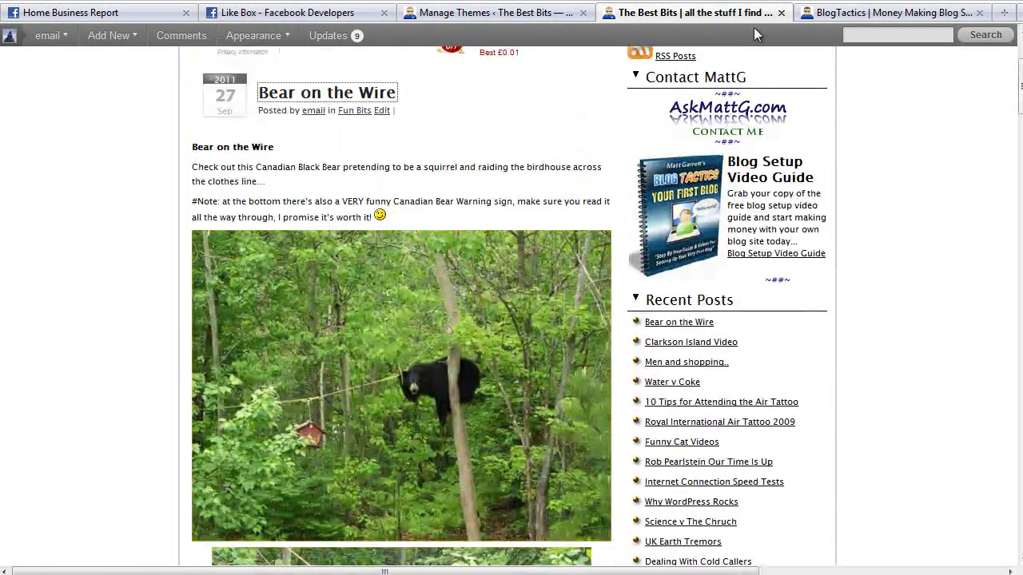
left_click(475, 13)
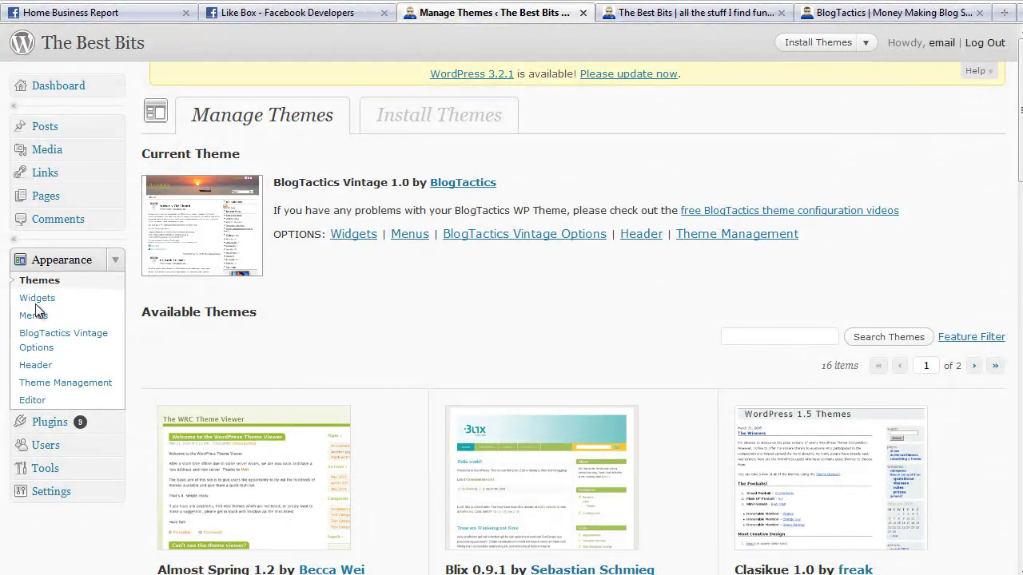
Step: Add a Text widget to Sidebar 1 below Recent Posts and paste in the Like Box code
left_click(37, 298)
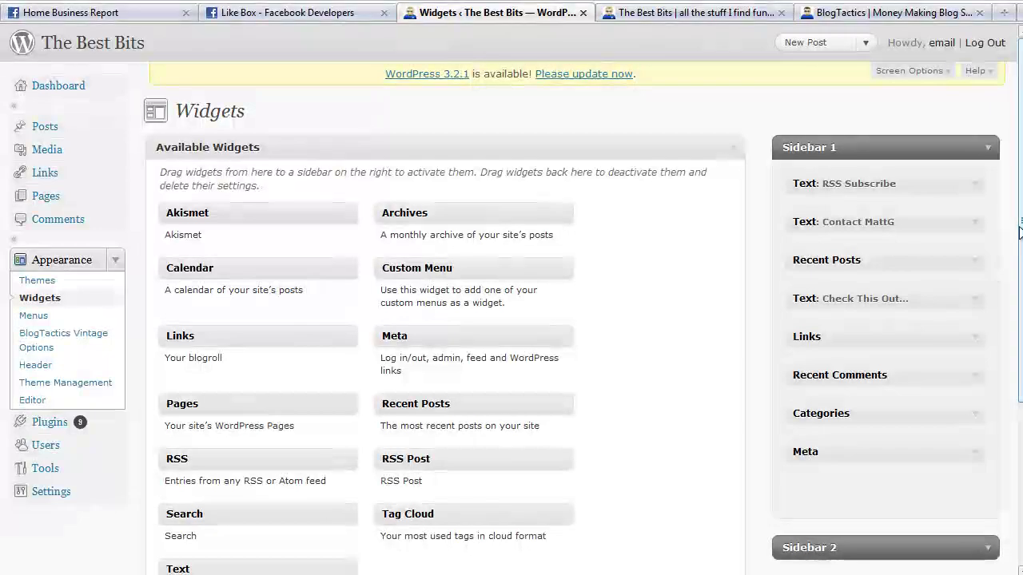
scroll(1014, 308, "down", 3)
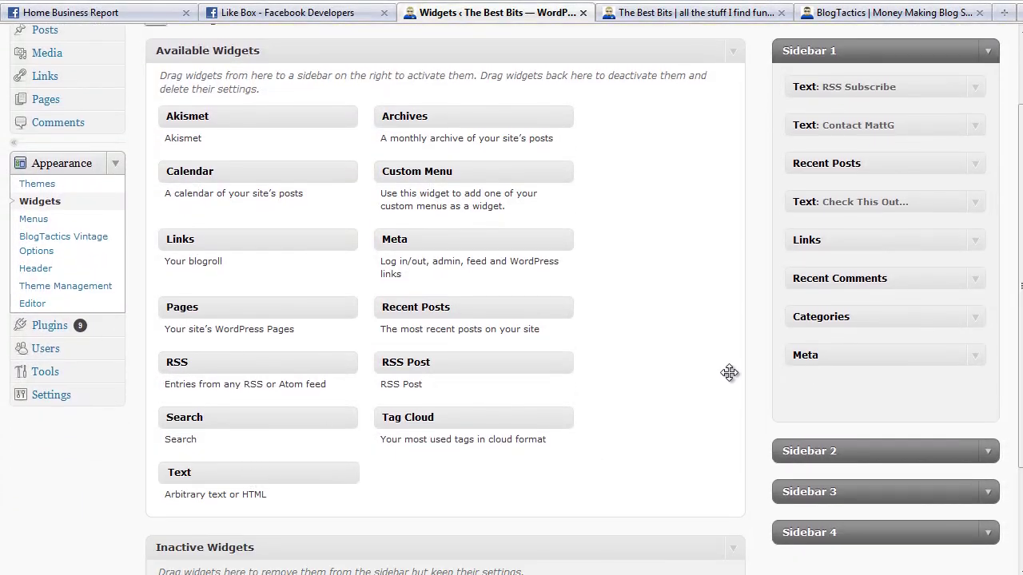
left_click_drag(870, 171, 879, 202)
left_click(714, 277)
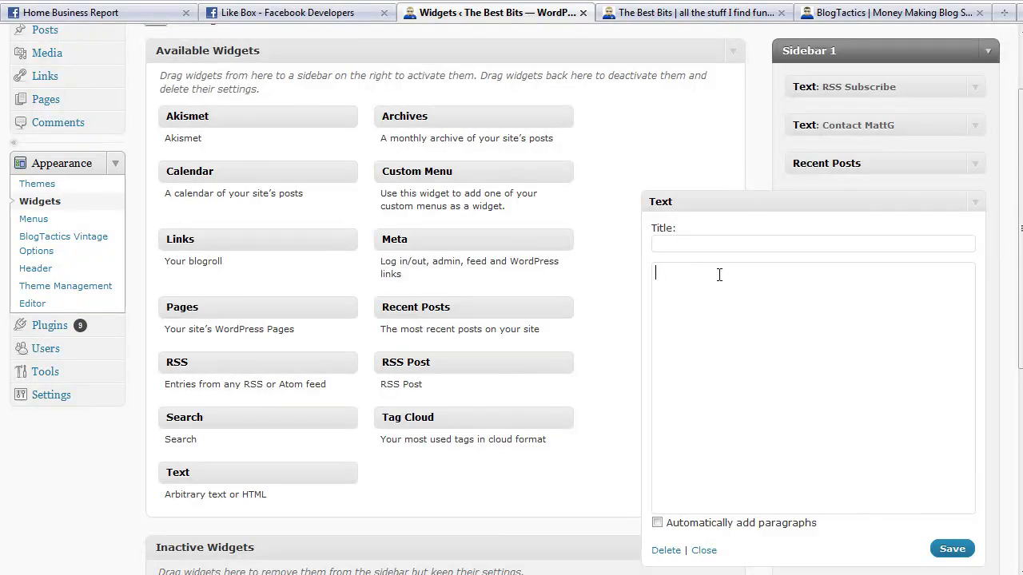
key("ctrl+v")
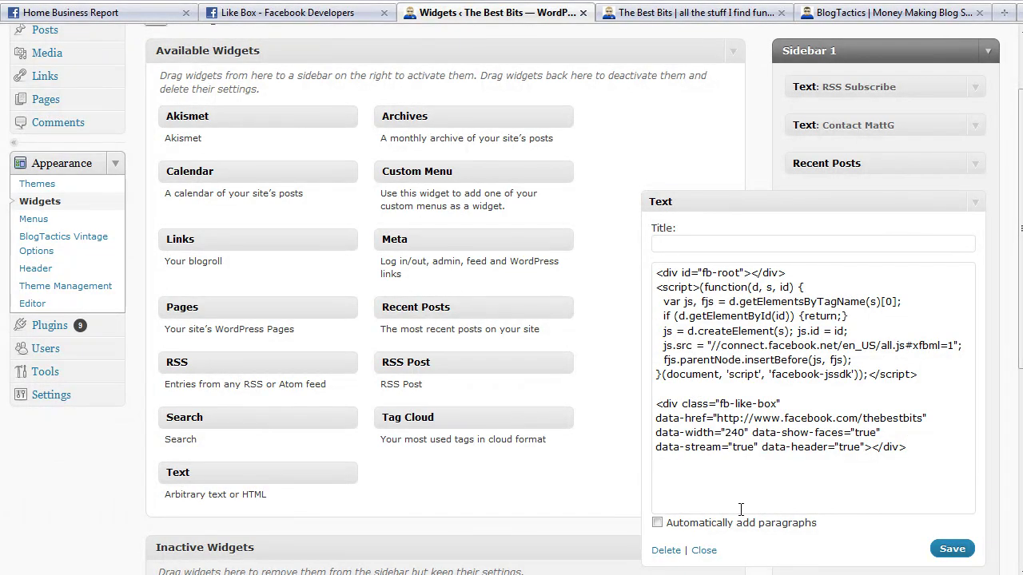
Step: Title the widget 'Facebook Fanpage', save it, and move Check This Out below Links
left_click(689, 244)
type("Facebook Fanpage")
left_click(951, 550)
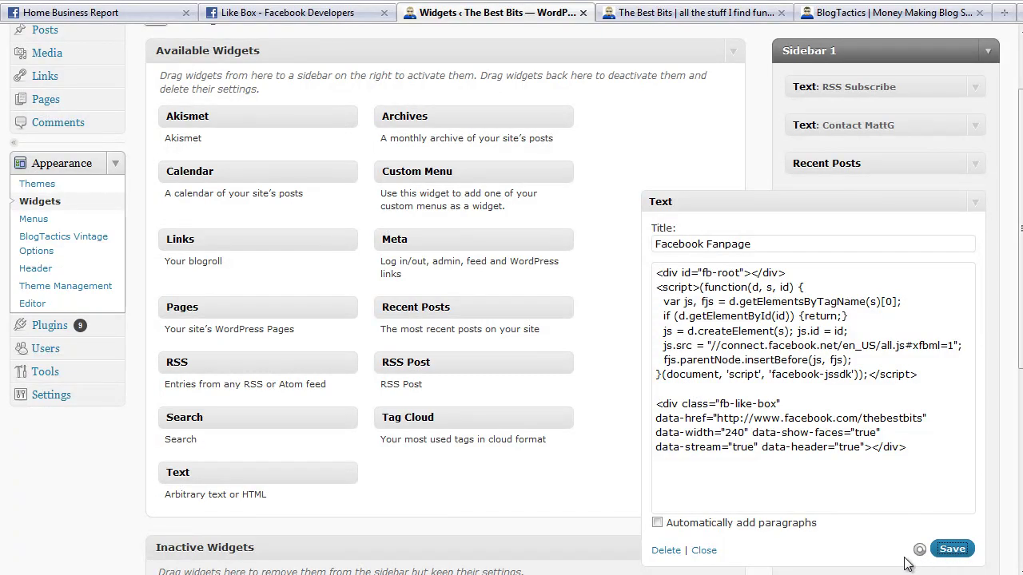
left_click(976, 206)
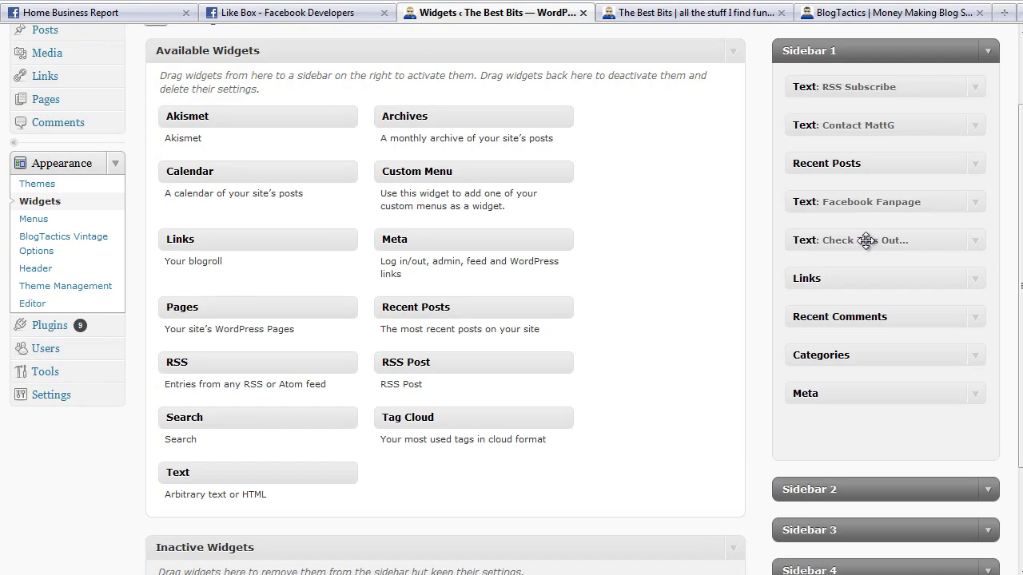
left_click_drag(866, 241, 869, 288)
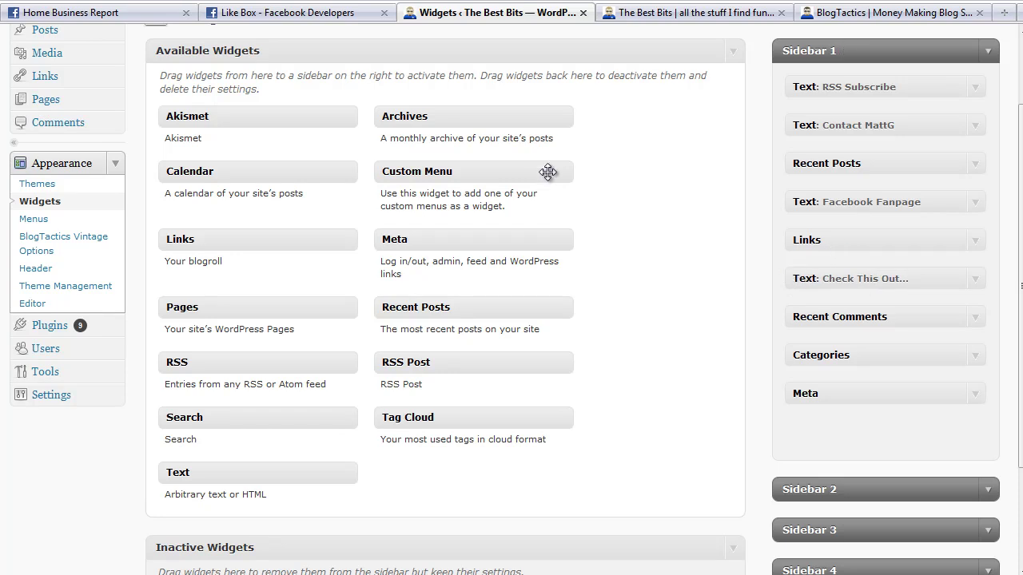
Step: Reload the Best Bits blog and check the Facebook Fanpage Like Box's feed and fan faces in the sidebar
left_click(653, 16)
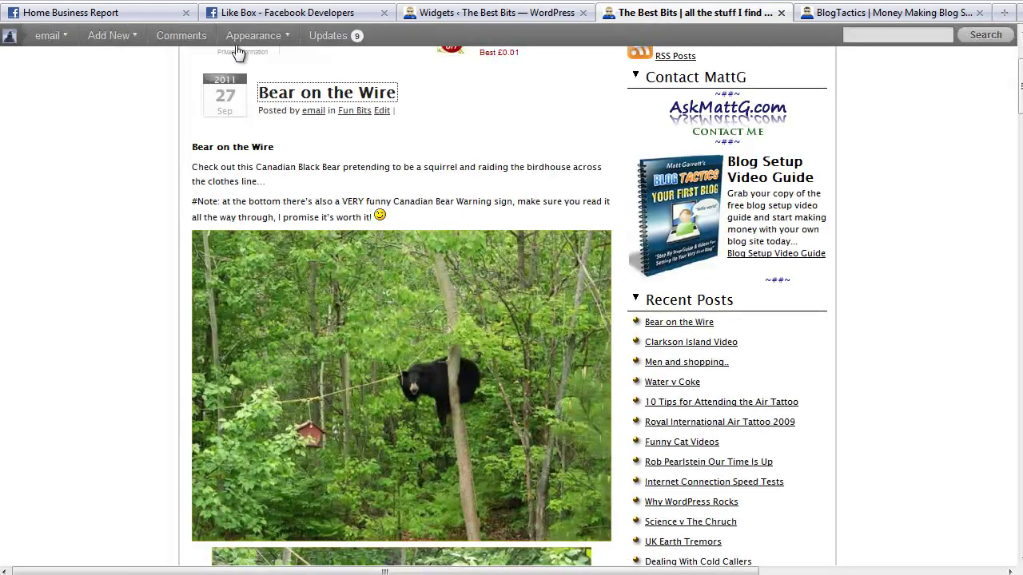
key("F5")
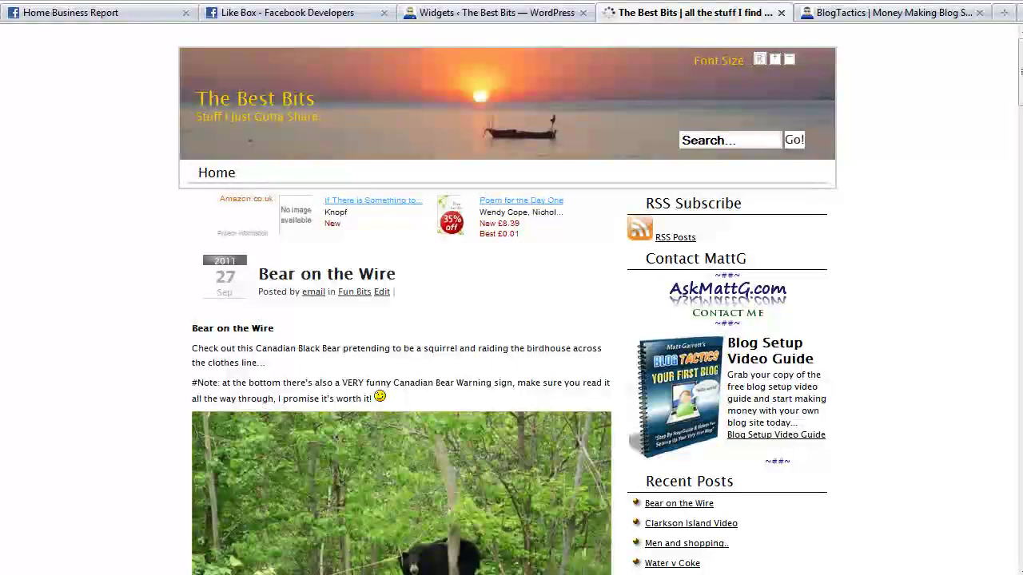
scroll(511, 319, "down", 5)
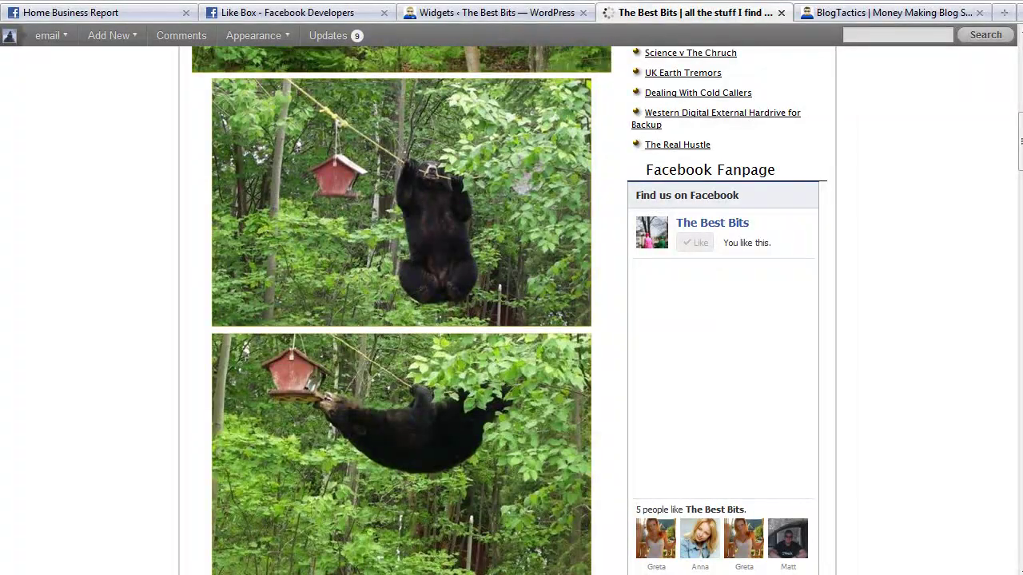
scroll(511, 319, "down", 2)
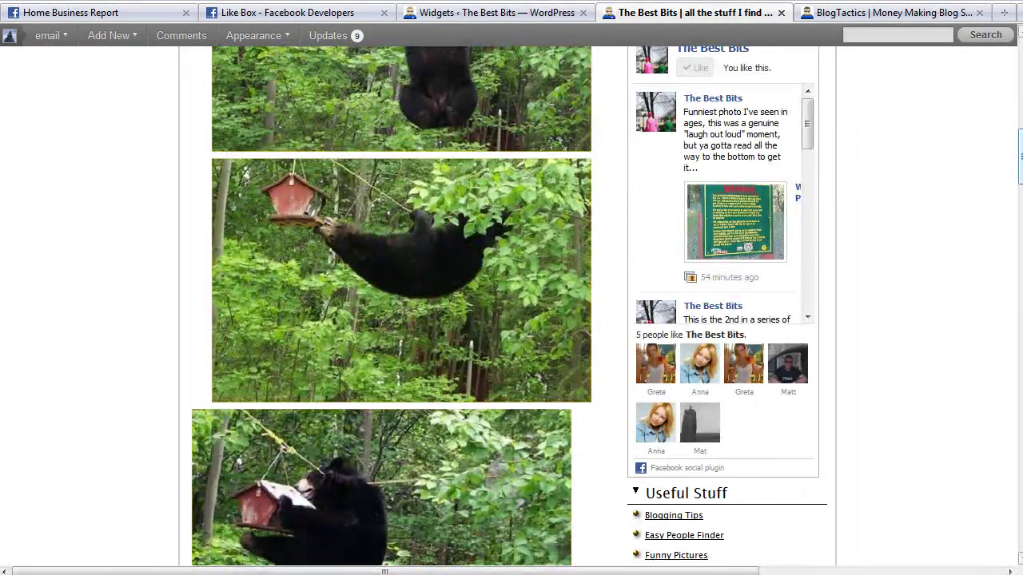
scroll(511, 319, "up", 1)
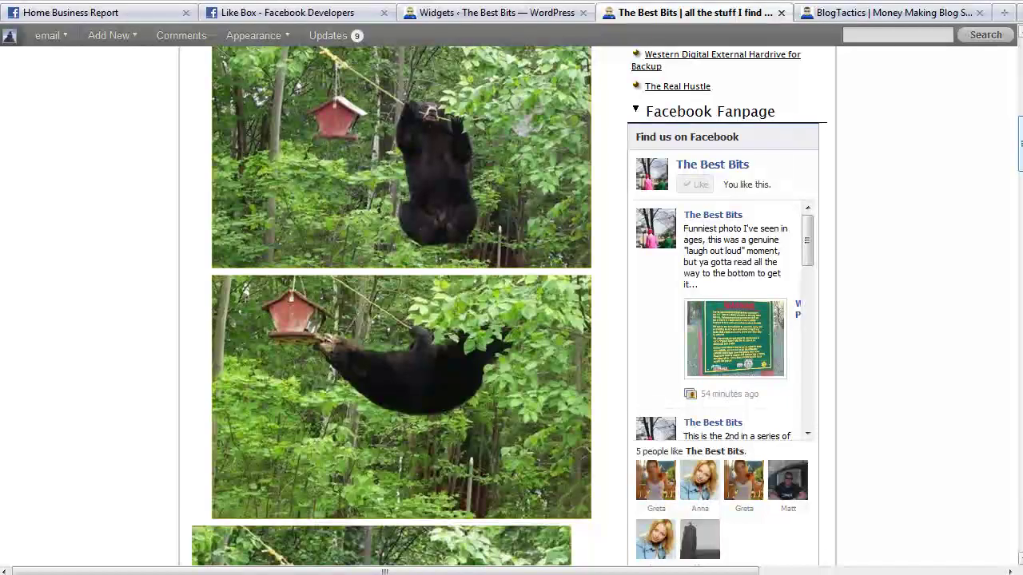
scroll(959, 142, "down", 3)
scroll(511, 304, "down", 10)
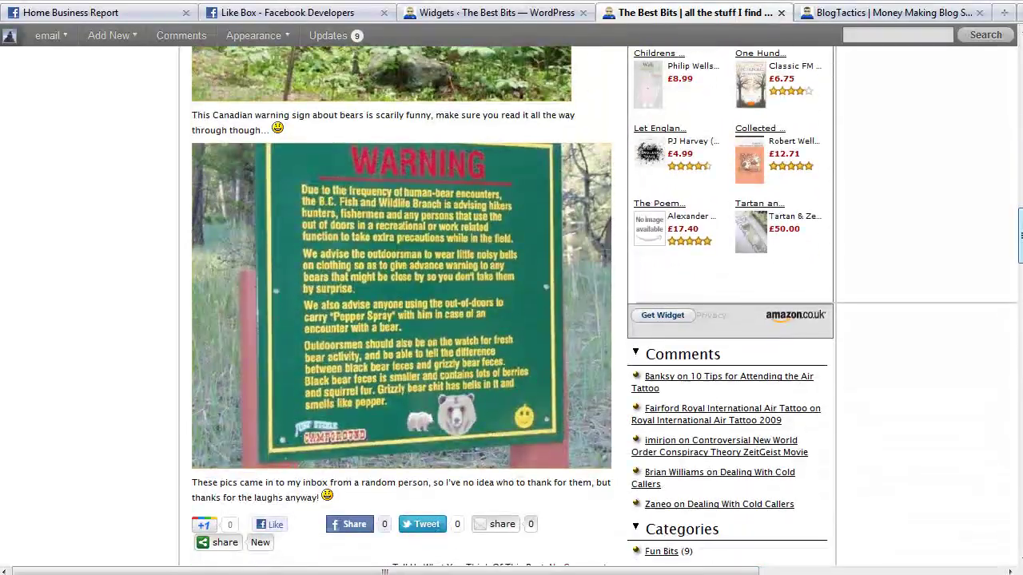
left_click_drag(1019, 236, 1015, 63)
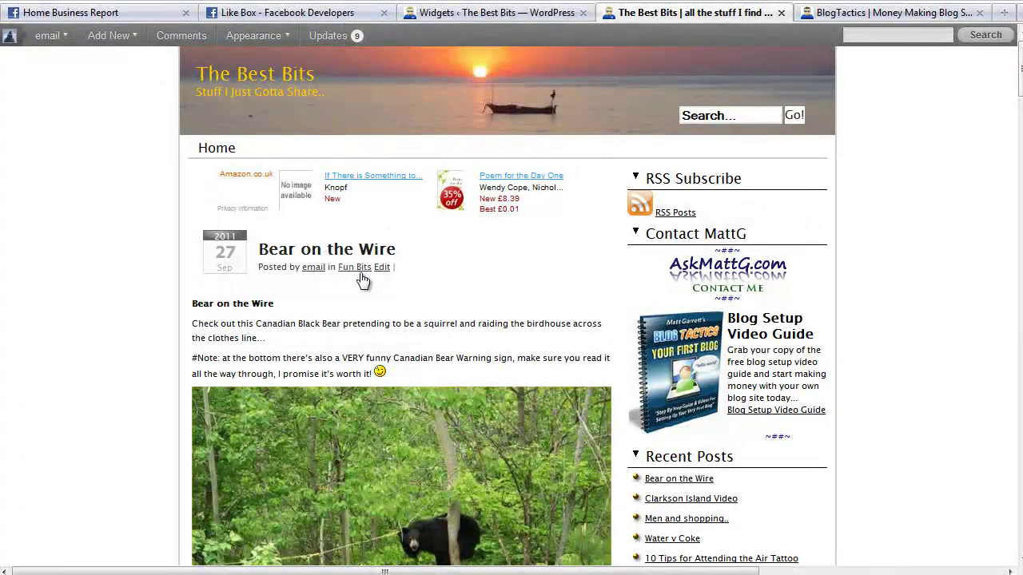
scroll(453, 391, "down", 5)
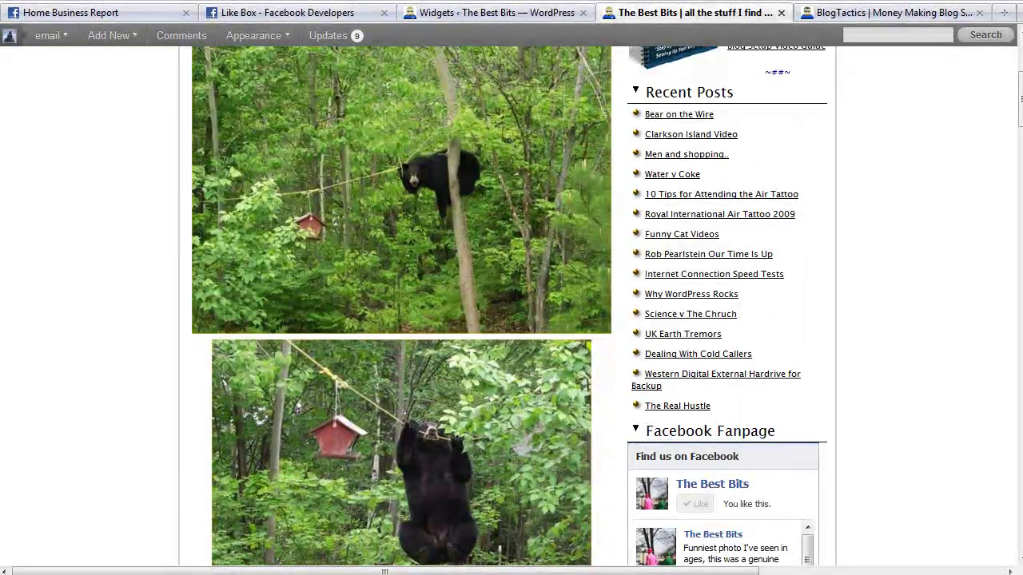
left_click_drag(1020, 98, 1015, 67)
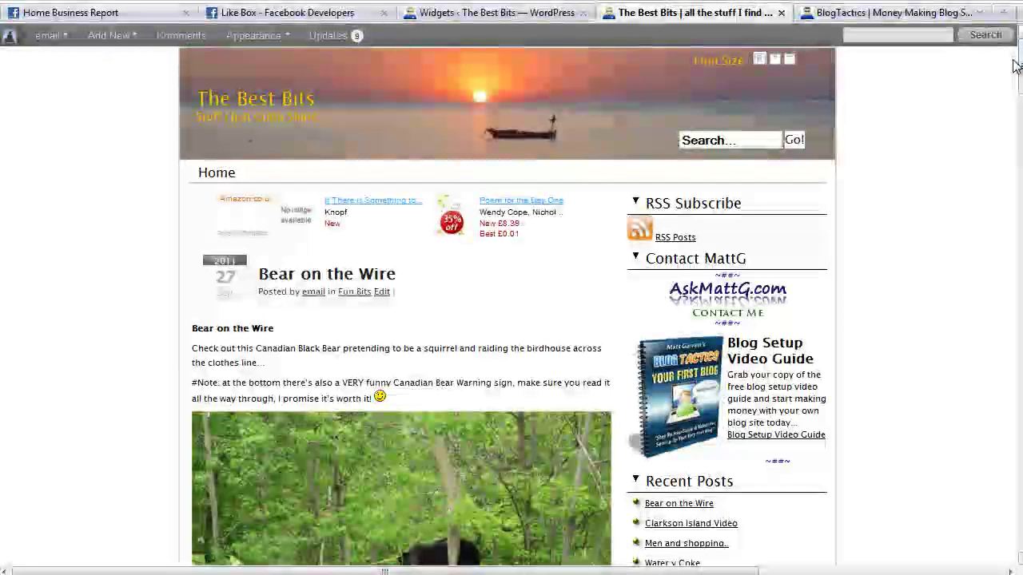
scroll(1012, 132, "down", 10)
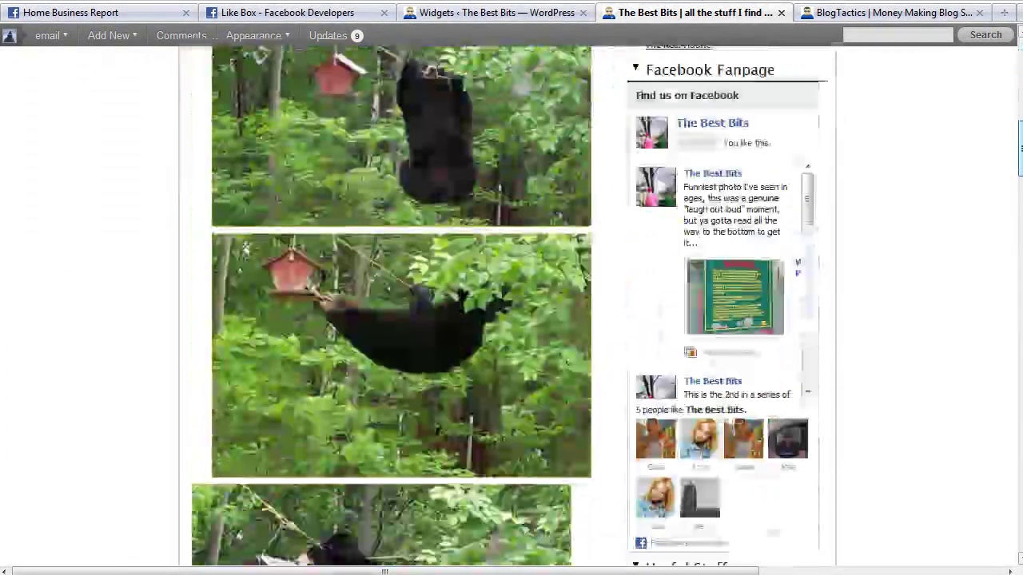
scroll(512, 304, "up", 1)
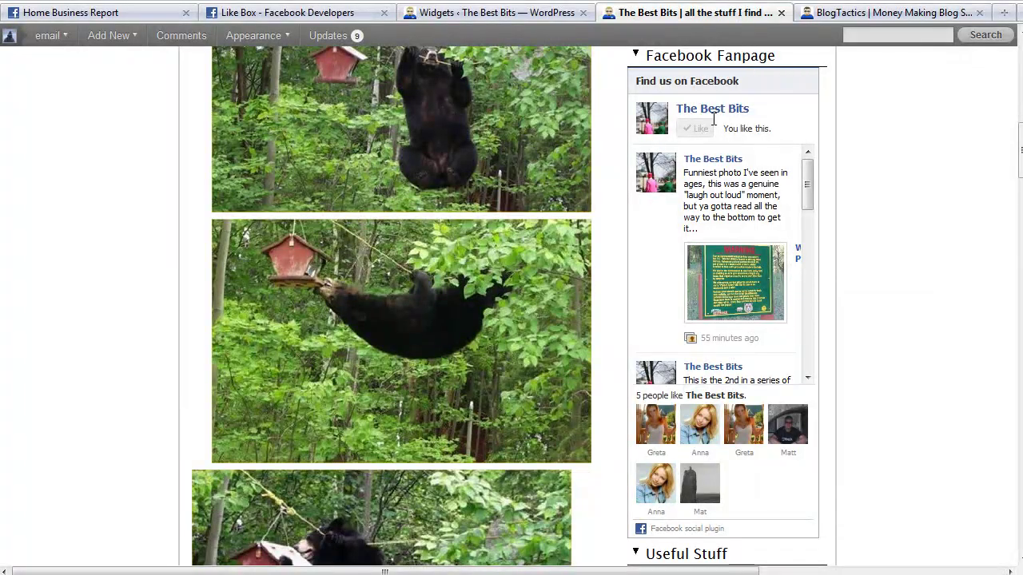
left_click(836, 13)
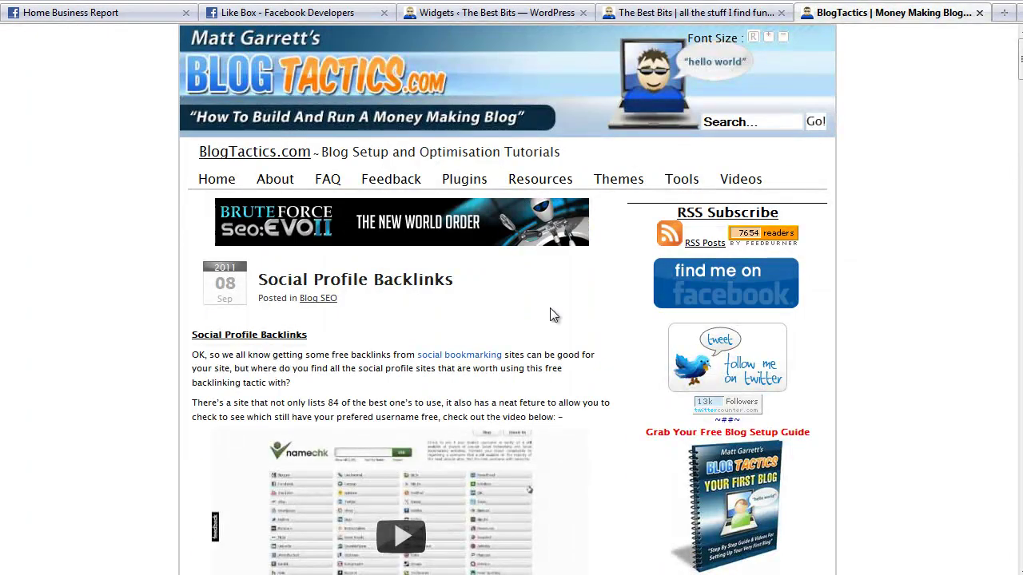